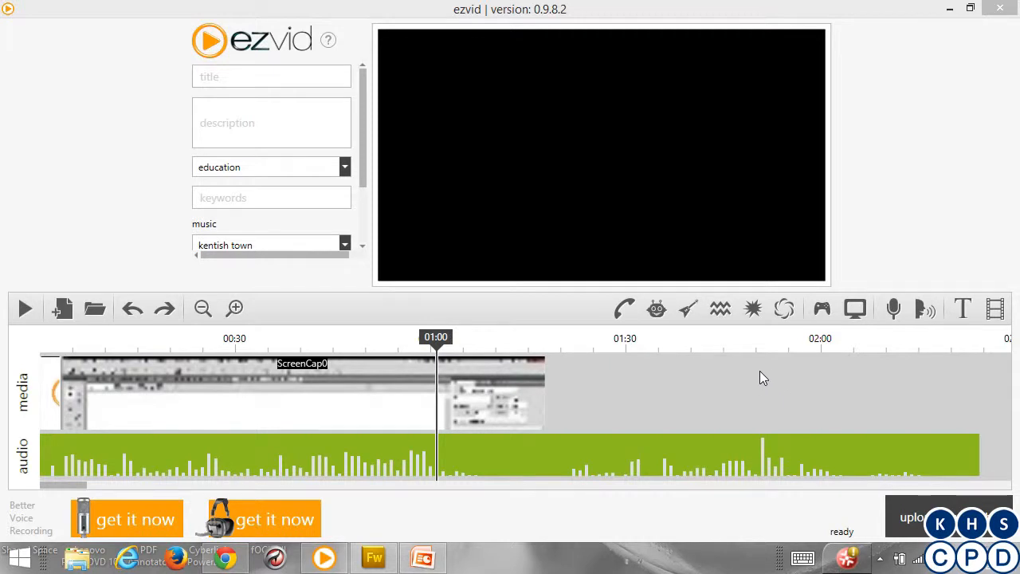
Step: Scrub through and play the ScreenCap0 clip between 00:48 and 01:06 to find where it should be cut
{"action": "left_click_drag", "start_coordinate": [432, 331], "coordinate": [356, 336]}
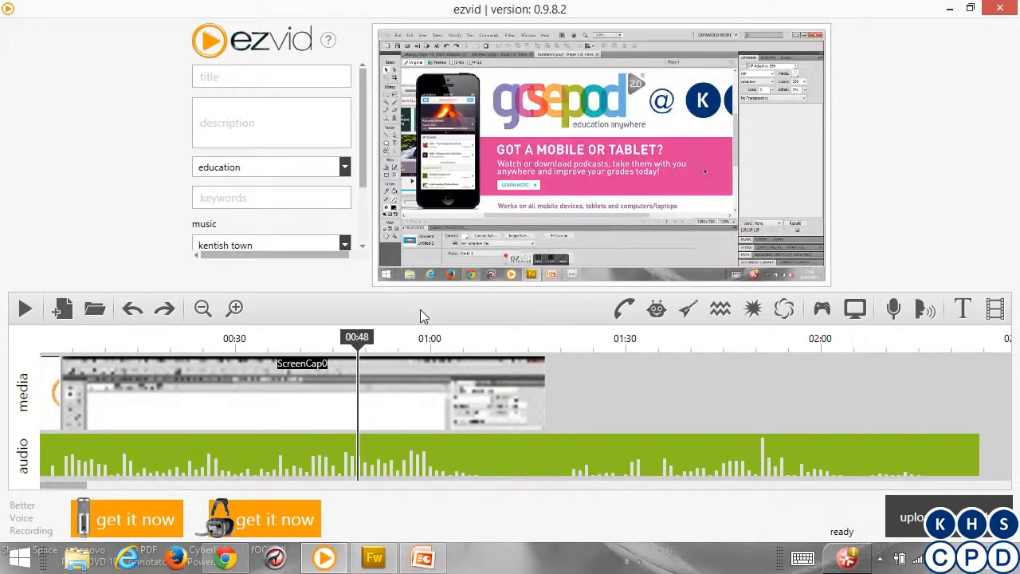
{"action": "left_click", "coordinate": [367, 368]}
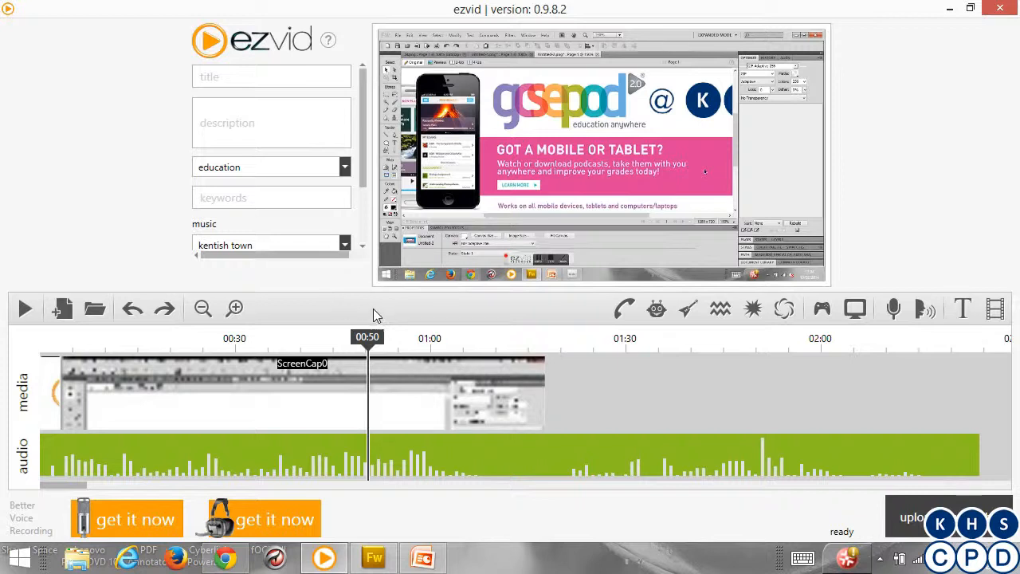
{"action": "left_click_drag", "start_coordinate": [367, 339], "coordinate": [421, 344]}
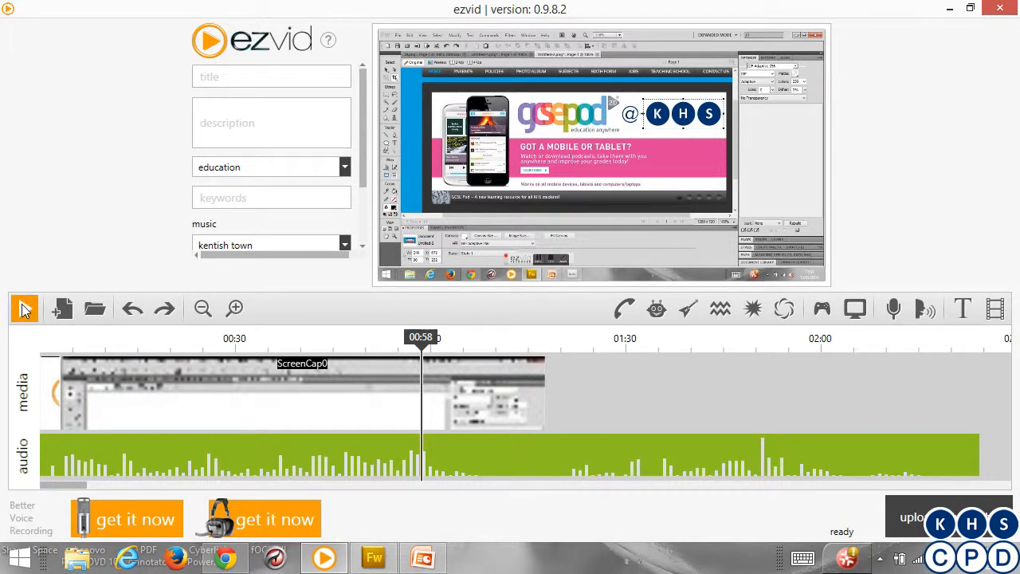
{"action": "left_click", "coordinate": [160, 408]}
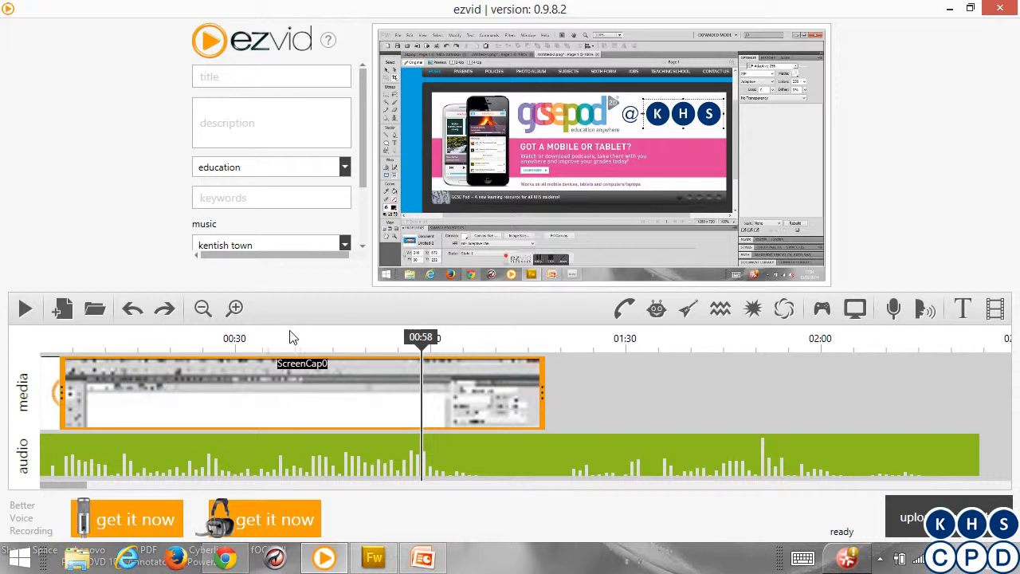
{"action": "left_click", "coordinate": [31, 313]}
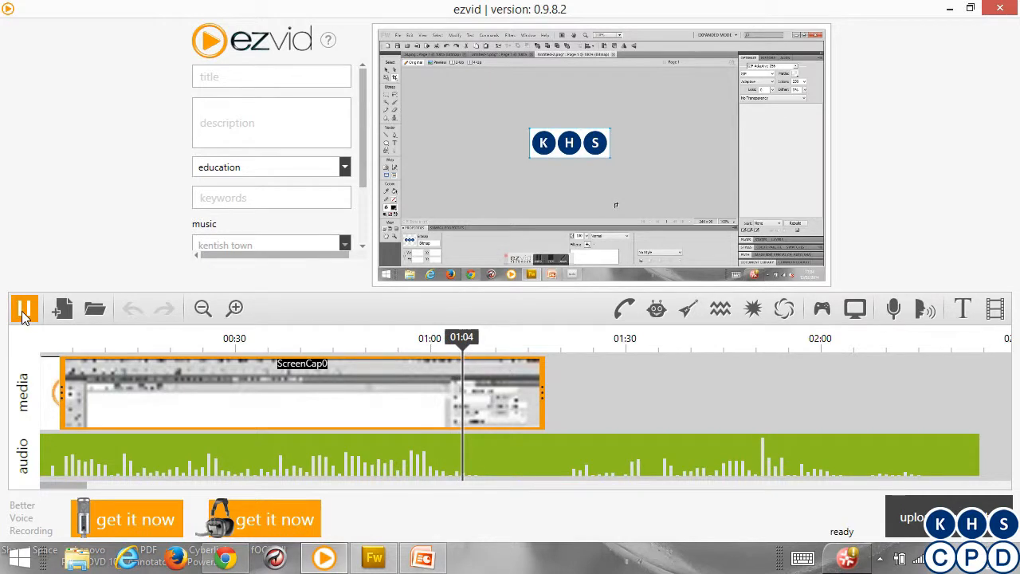
{"action": "left_click", "coordinate": [22, 313]}
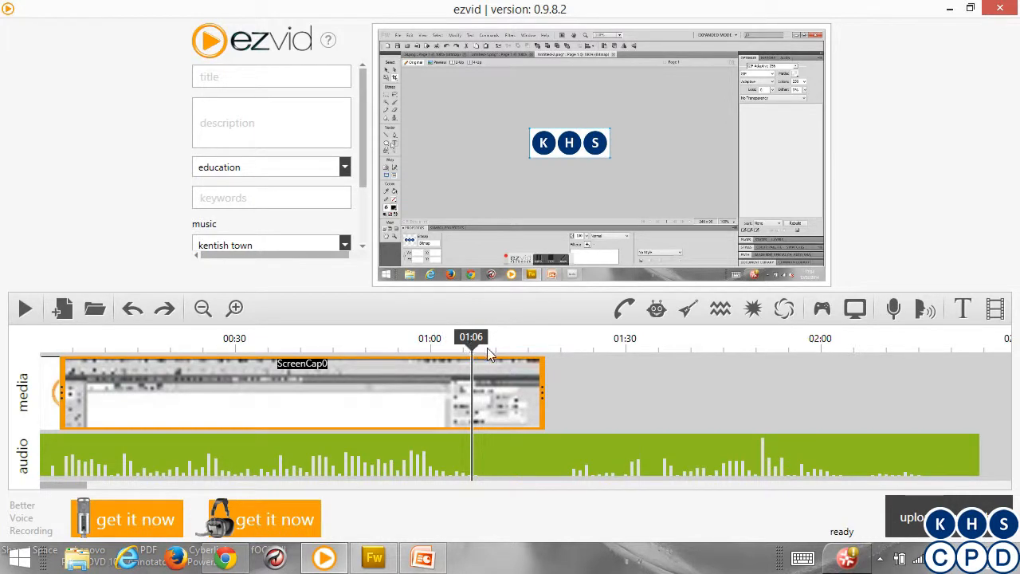
Step: Split the ScreenCap0 clip into two halves and keep splitting the last piece until there are four segments
{"action": "right_click", "coordinate": [375, 396]}
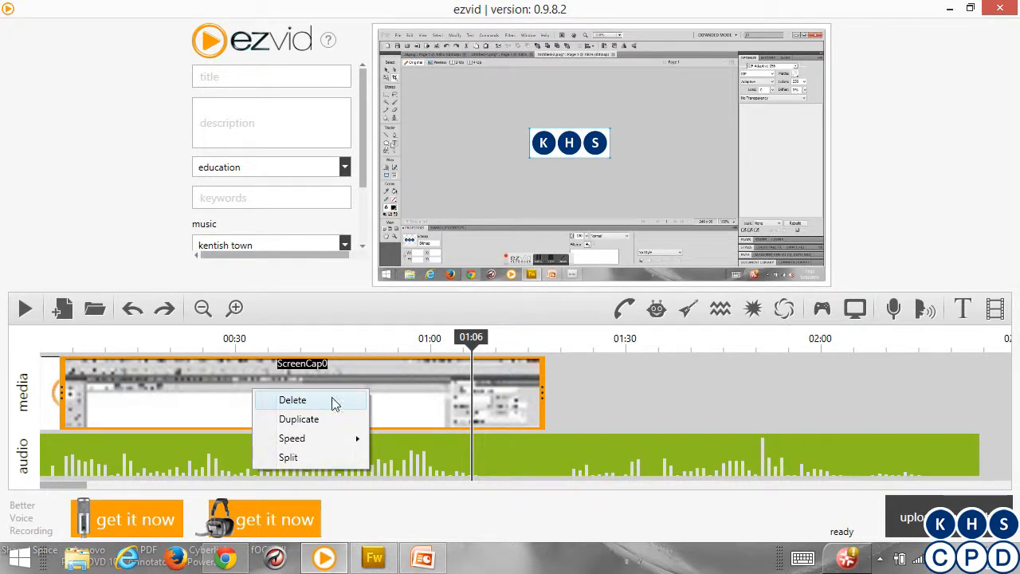
{"action": "left_click", "coordinate": [289, 458]}
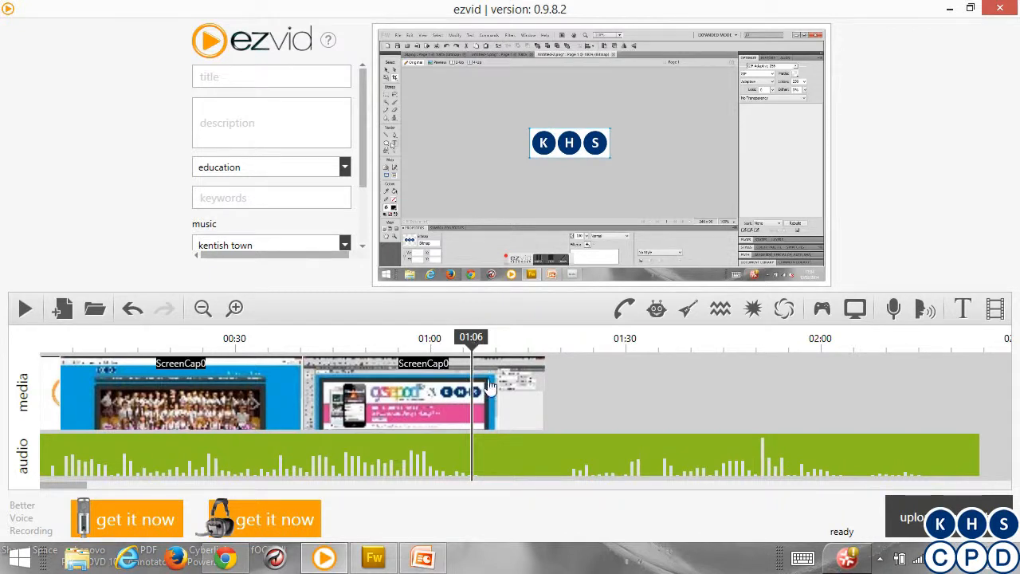
{"action": "left_click", "coordinate": [408, 390]}
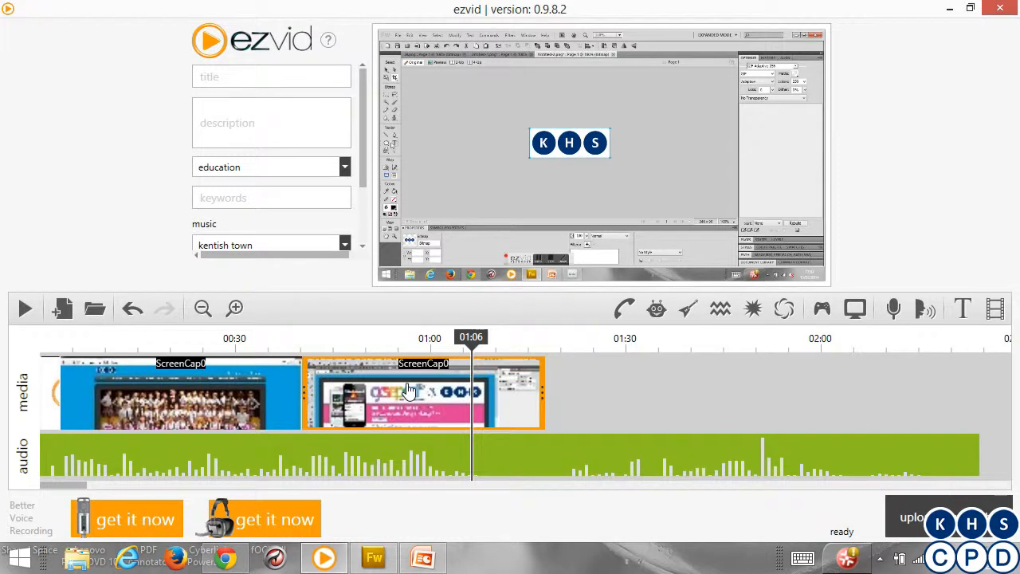
{"action": "right_click", "coordinate": [403, 387]}
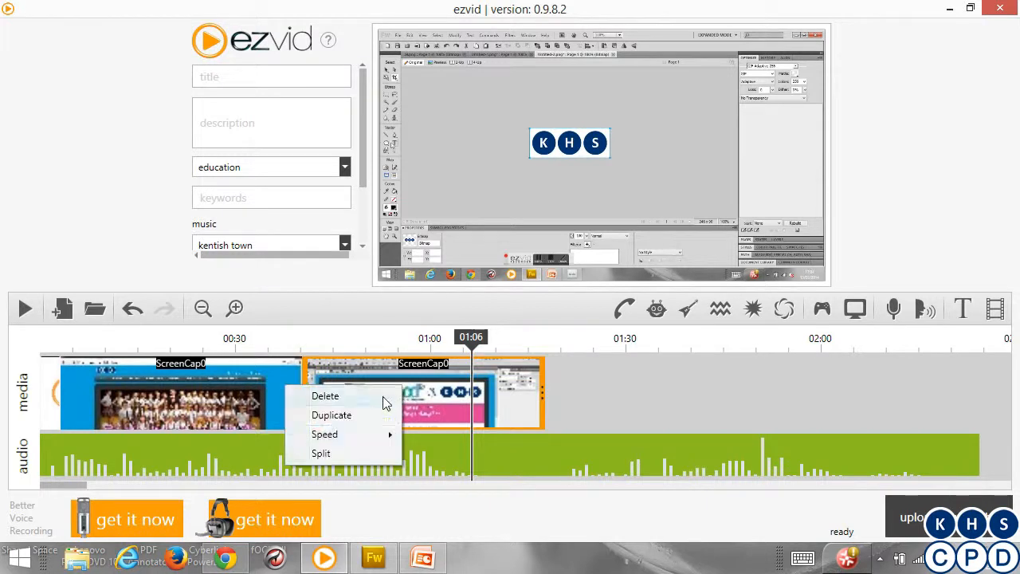
{"action": "left_click", "coordinate": [347, 453]}
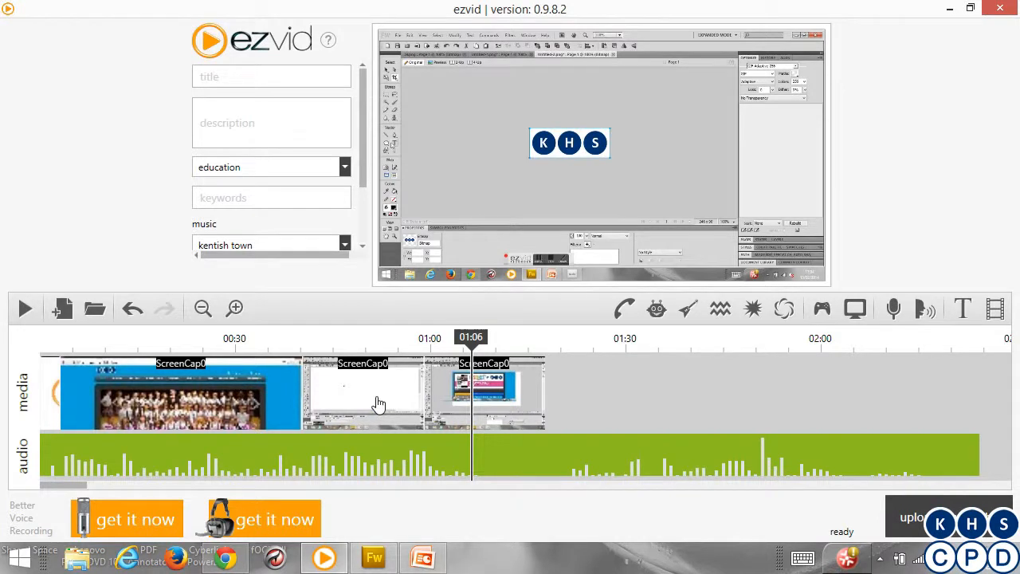
{"action": "left_click", "coordinate": [510, 409]}
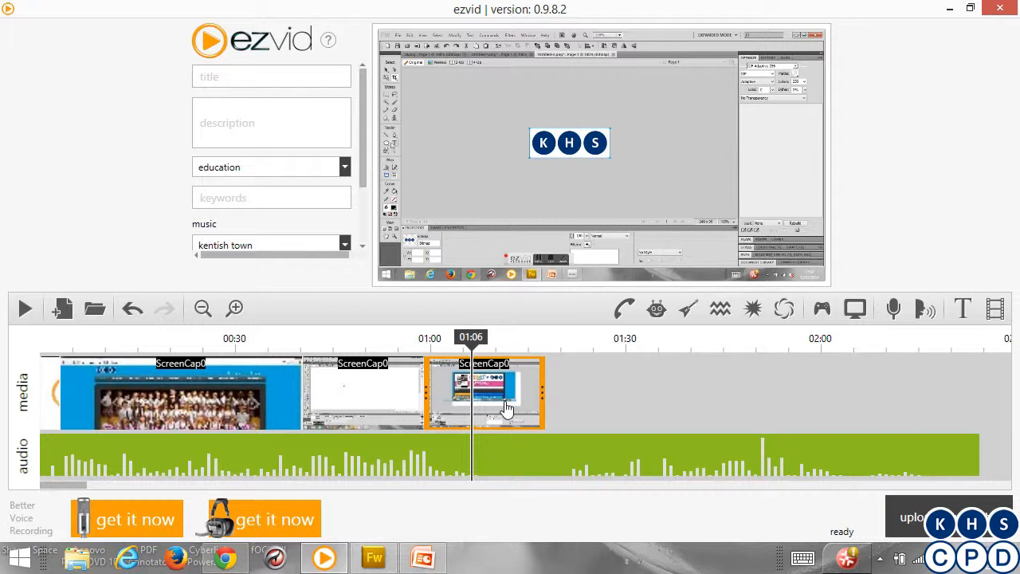
{"action": "right_click", "coordinate": [496, 387]}
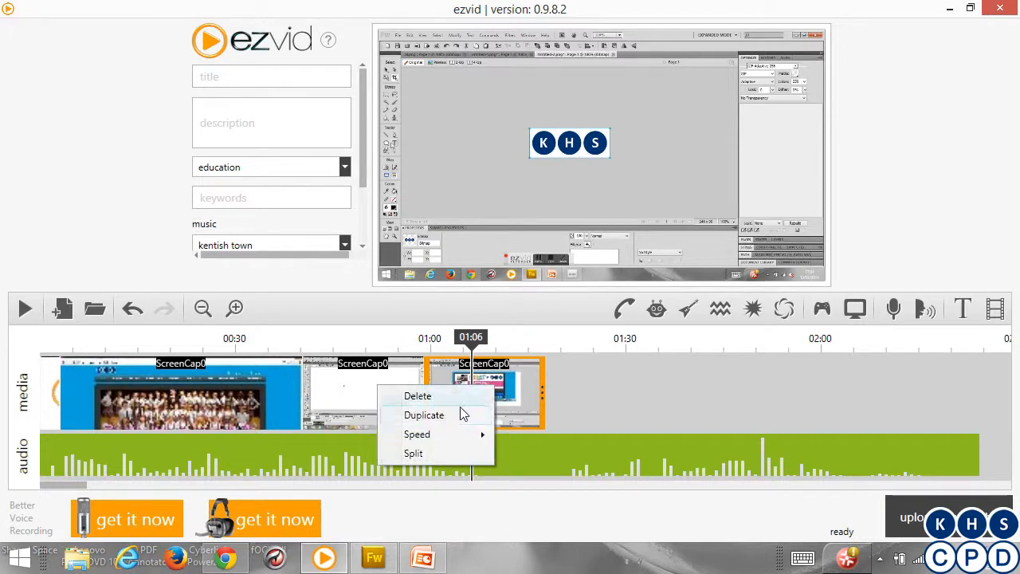
{"action": "left_click", "coordinate": [425, 456]}
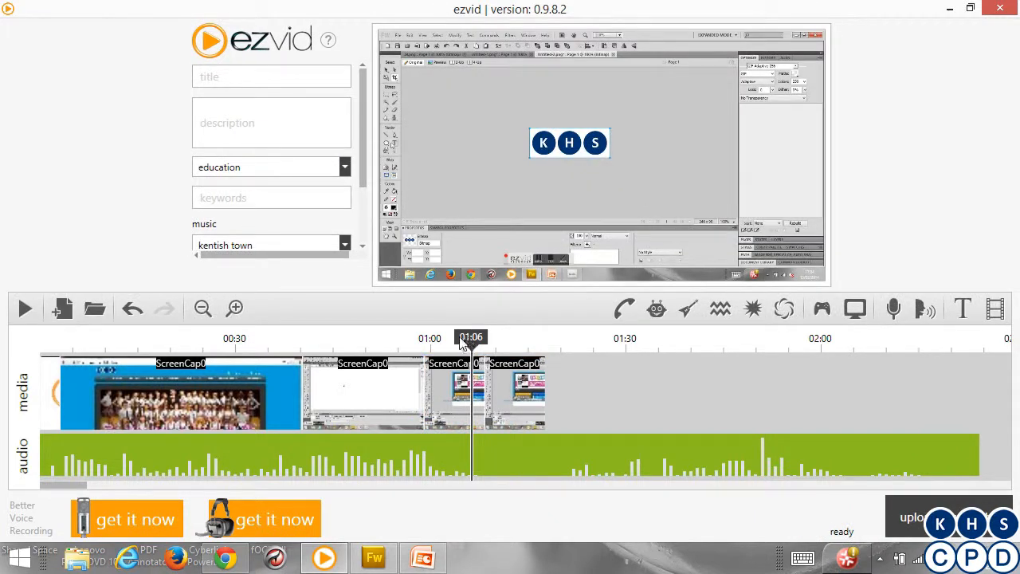
Step: Play the timeline from 01:02 to check the cut point, and delete the last ScreenCap0 segment
{"action": "left_click_drag", "start_coordinate": [468, 339], "coordinate": [451, 348]}
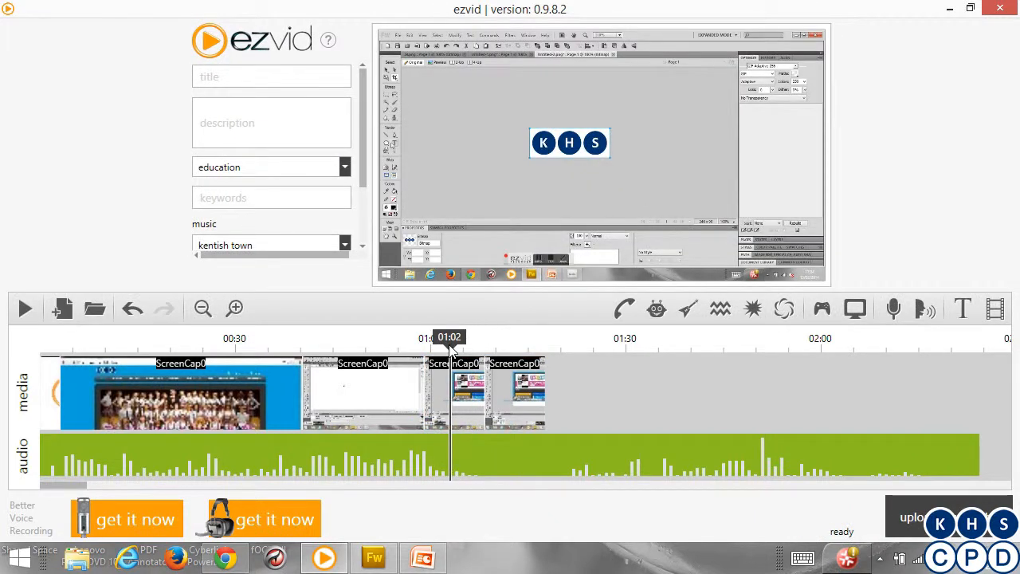
{"action": "left_click", "coordinate": [26, 312]}
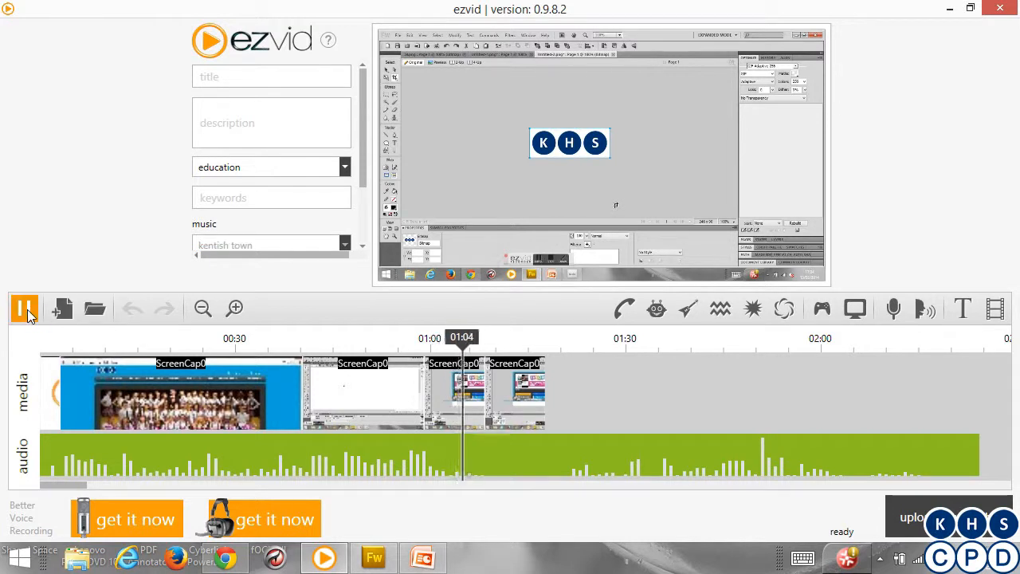
{"action": "left_click", "coordinate": [25, 311]}
{"action": "right_click", "coordinate": [510, 398]}
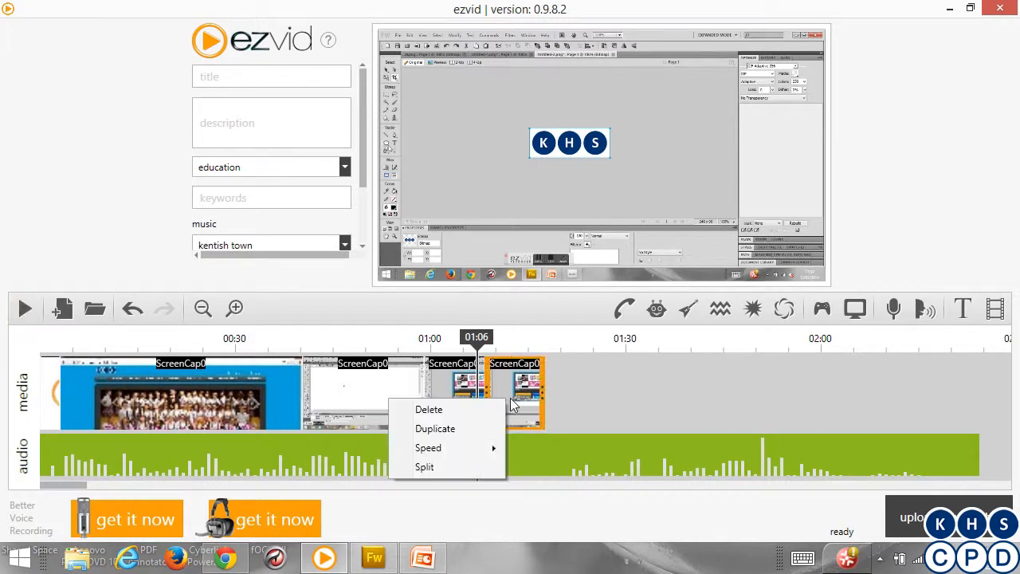
{"action": "left_click", "coordinate": [435, 410]}
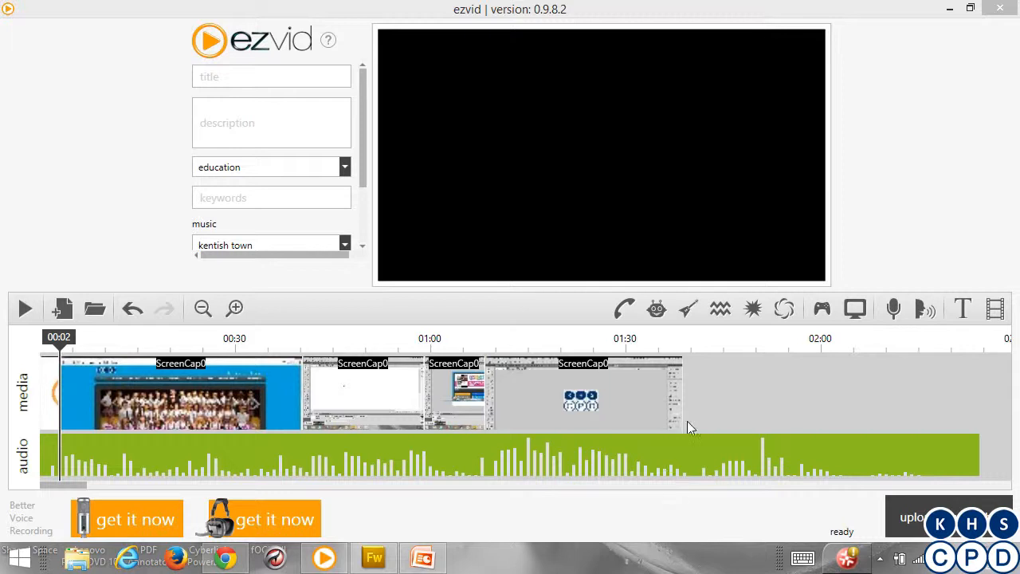
Step: Place the playhead at 00:02 and import KHSCPD.png from the KHS CPD folder in Pictures
{"action": "mouse_move", "coordinate": [62, 338]}
{"action": "left_mouse_down"}
{"action": "mouse_move", "coordinate": [93, 341]}
{"action": "mouse_move", "coordinate": [60, 341]}
{"action": "left_mouse_up"}
{"action": "mouse_move", "coordinate": [59, 340]}
{"action": "left_mouse_down"}
{"action": "mouse_move", "coordinate": [130, 340]}
{"action": "mouse_move", "coordinate": [61, 346]}
{"action": "left_mouse_up"}
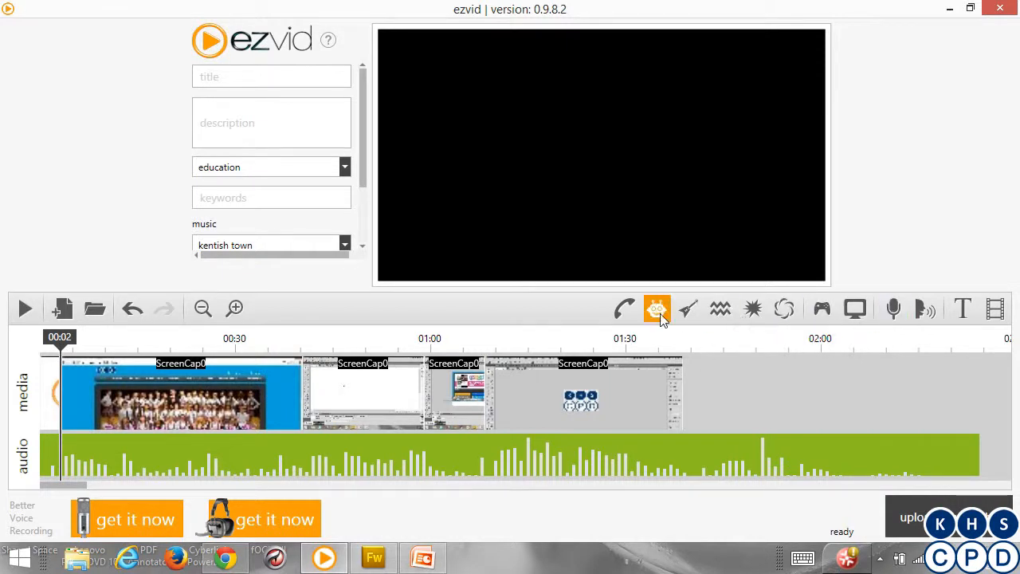
{"action": "left_click", "coordinate": [995, 310]}
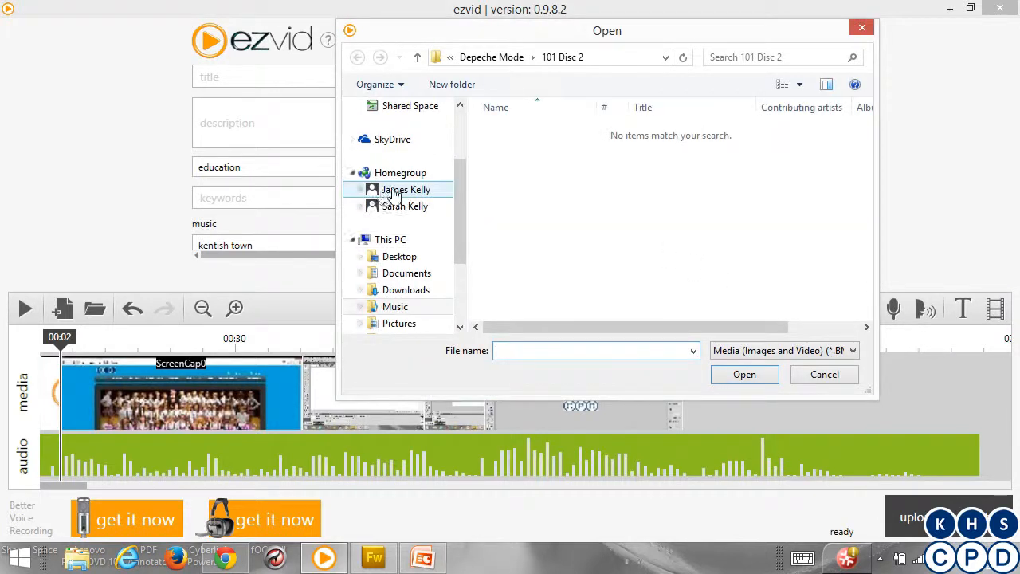
{"action": "left_click_drag", "start_coordinate": [458, 195], "coordinate": [458, 233]}
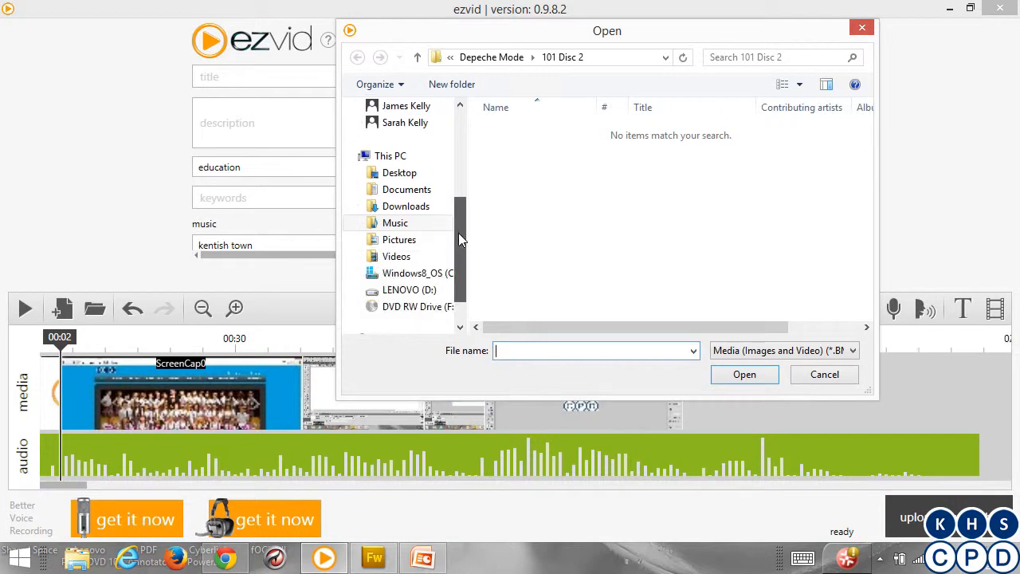
{"action": "left_click", "coordinate": [360, 190]}
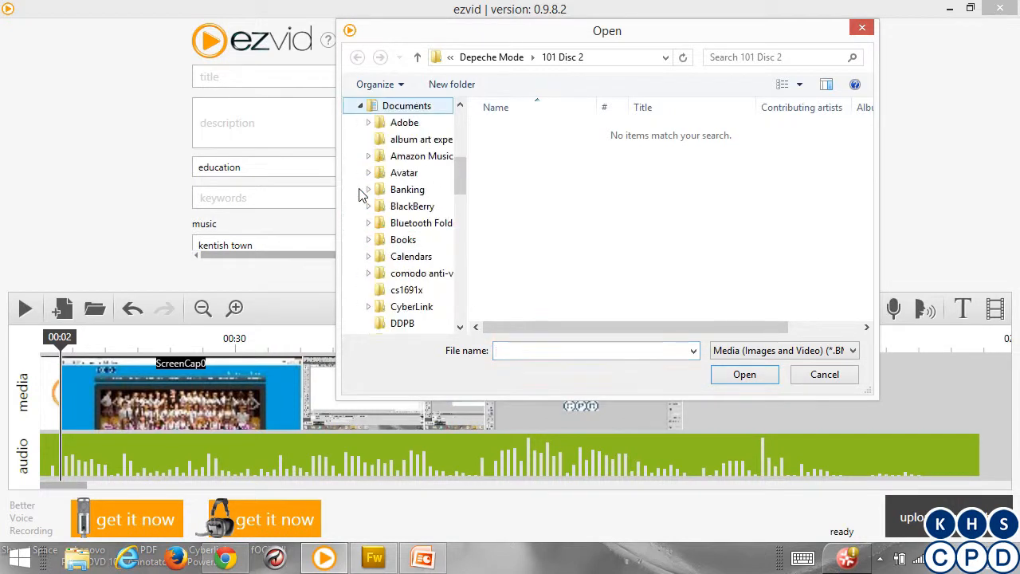
{"action": "left_click_drag", "start_coordinate": [462, 193], "coordinate": [460, 306]}
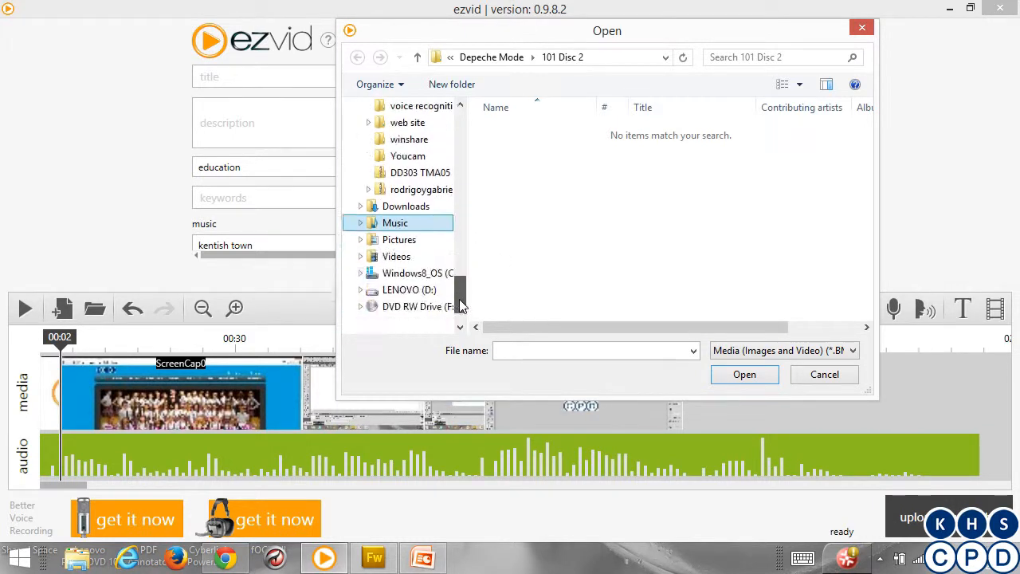
{"action": "left_click", "coordinate": [361, 240]}
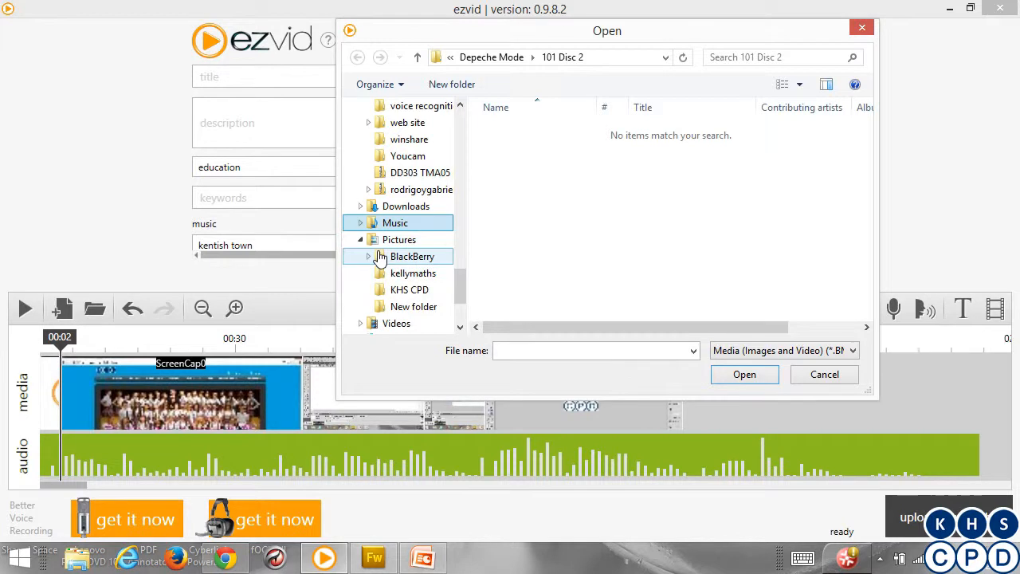
{"action": "left_click", "coordinate": [404, 295]}
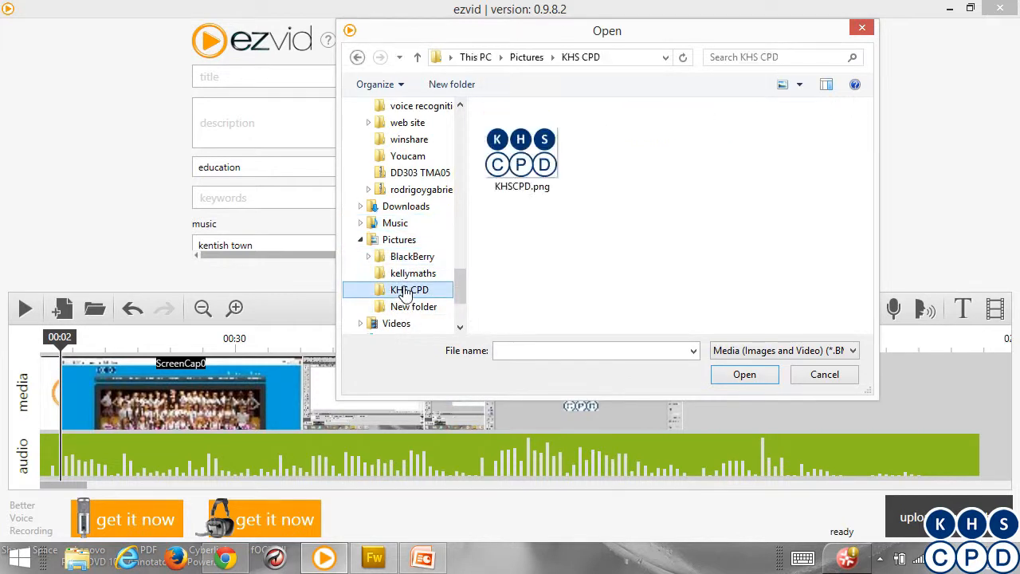
{"action": "left_click", "coordinate": [522, 141]}
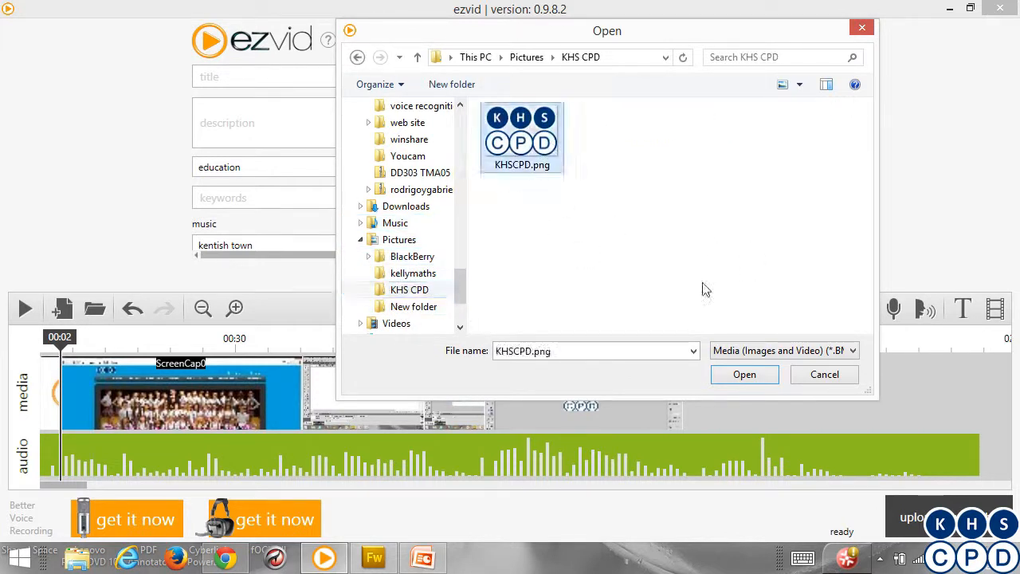
{"action": "left_click", "coordinate": [754, 379]}
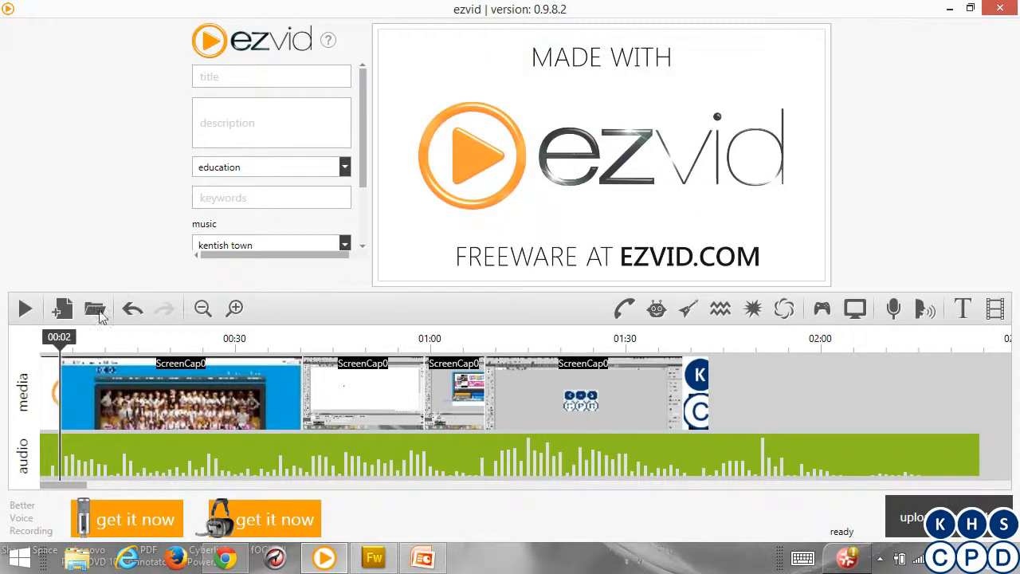
Step: Move one KHSCPD image before the first ScreenCap0 clip and the other between the third and fourth clips
{"action": "left_click", "coordinate": [23, 311]}
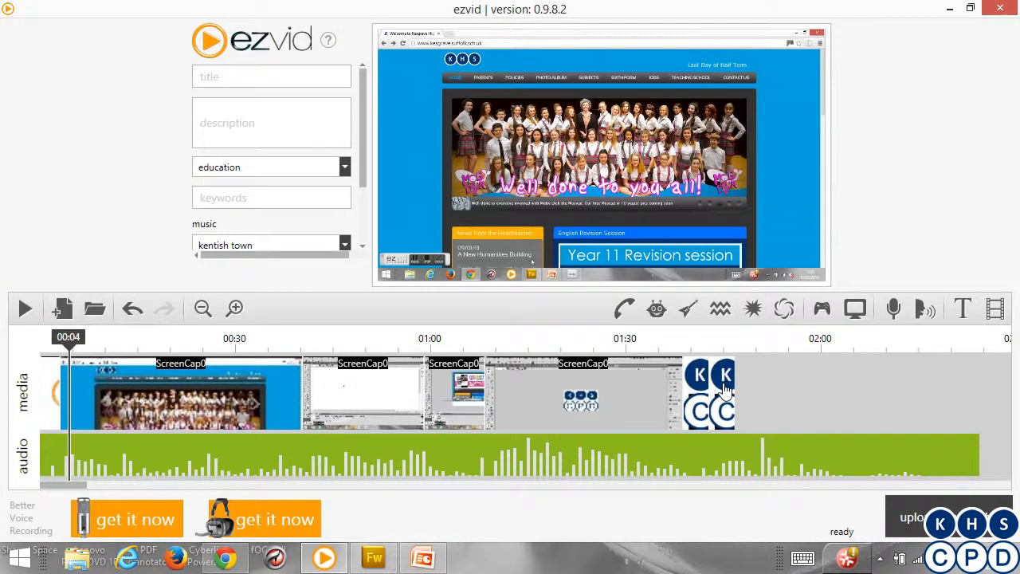
{"action": "left_click", "coordinate": [725, 384]}
{"action": "left_click_drag", "start_coordinate": [725, 385], "coordinate": [72, 386]}
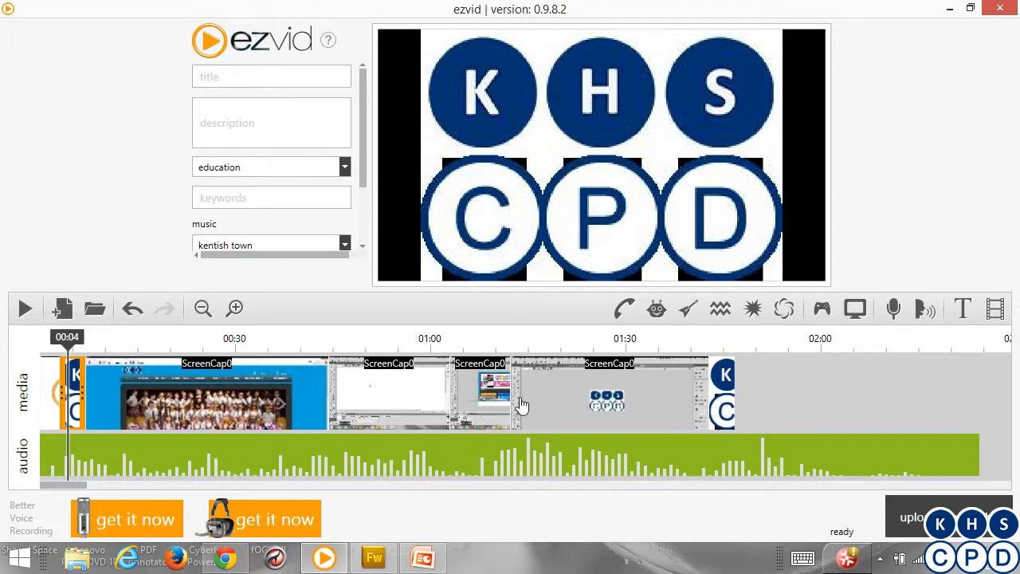
{"action": "left_click", "coordinate": [722, 386]}
{"action": "left_click_drag", "start_coordinate": [707, 384], "coordinate": [525, 384]}
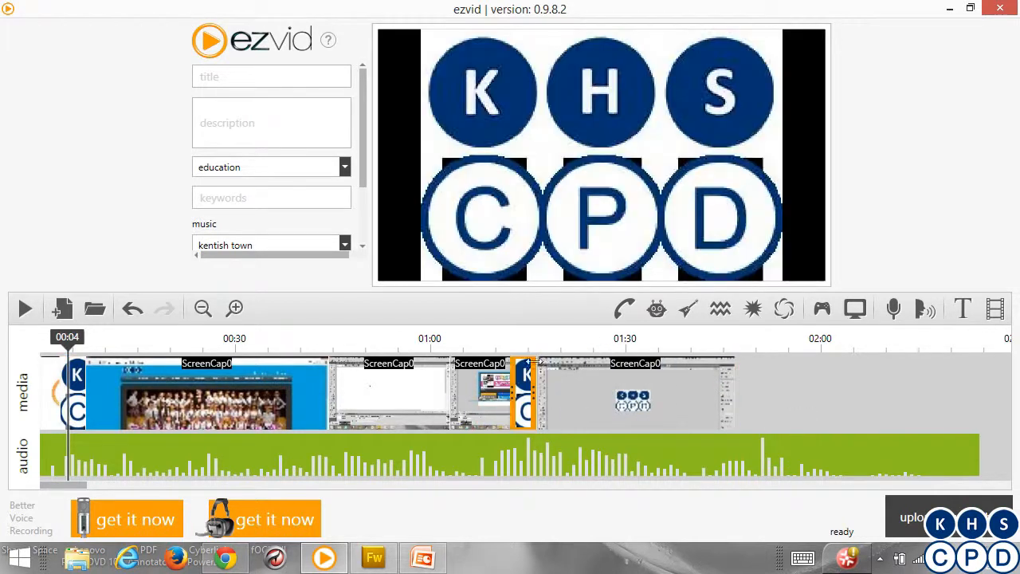
Step: Play the timeline from near its beginning to review how the opening image leads into the first clip
{"action": "left_click_drag", "start_coordinate": [68, 337], "coordinate": [49, 345]}
{"action": "left_click", "coordinate": [26, 310]}
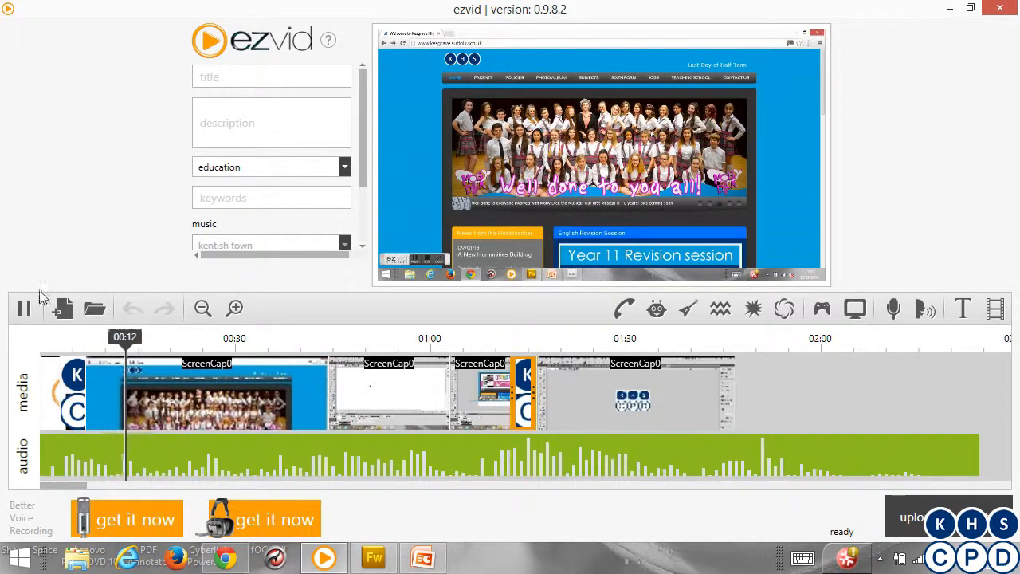
{"action": "left_click", "coordinate": [25, 309]}
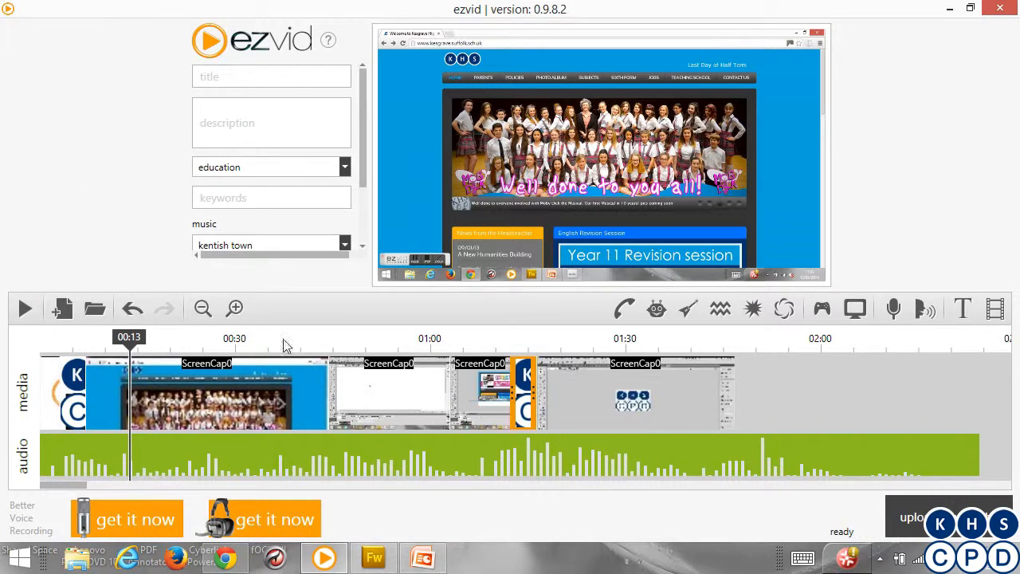
Step: Delete both KHSCPD images, the one at the start and the one between the third and fourth clips
{"action": "left_click", "coordinate": [75, 390]}
{"action": "right_click", "coordinate": [75, 390]}
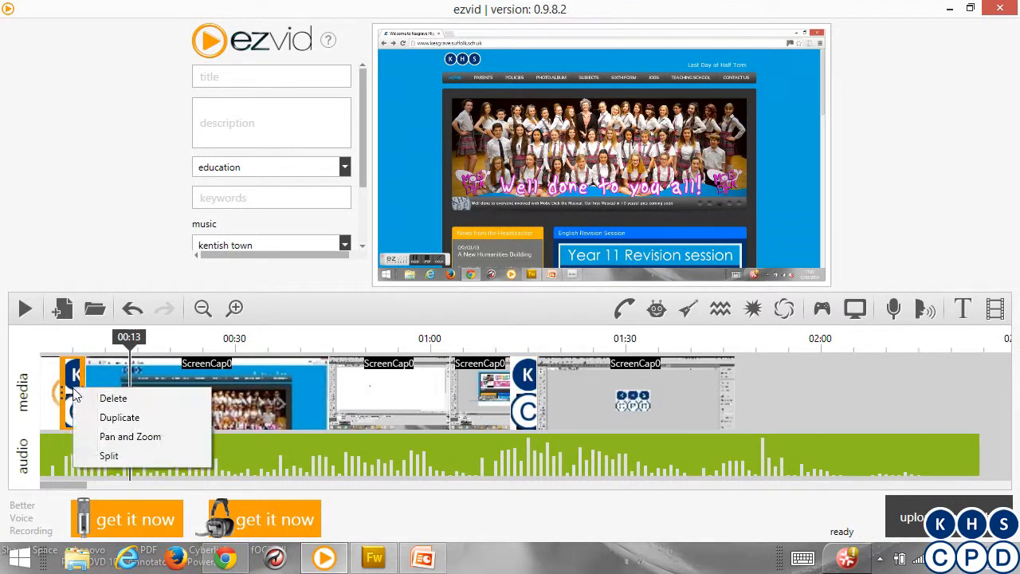
{"action": "left_click", "coordinate": [124, 403]}
{"action": "left_click", "coordinate": [501, 388]}
{"action": "right_click", "coordinate": [499, 386]}
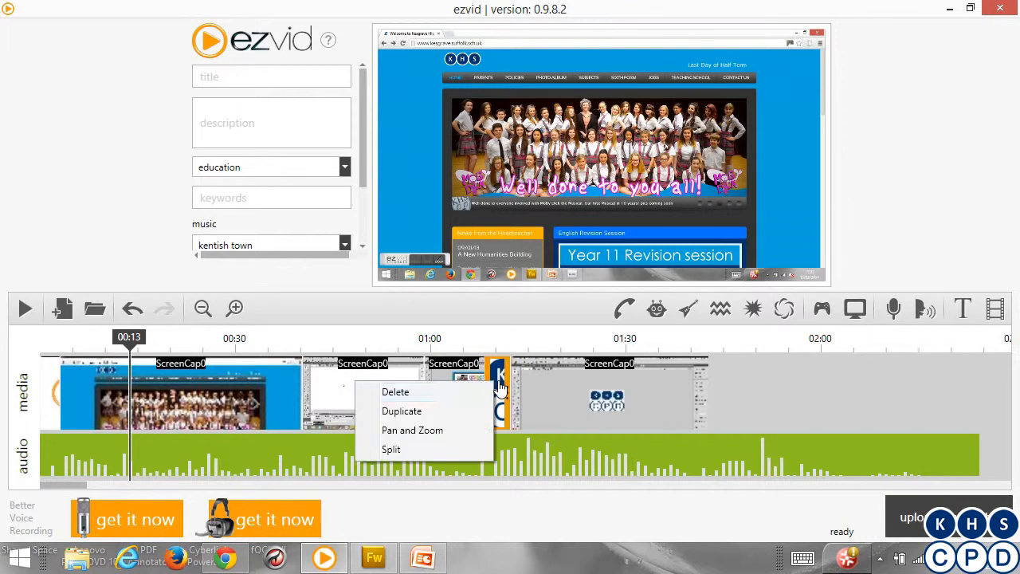
{"action": "left_click", "coordinate": [396, 393]}
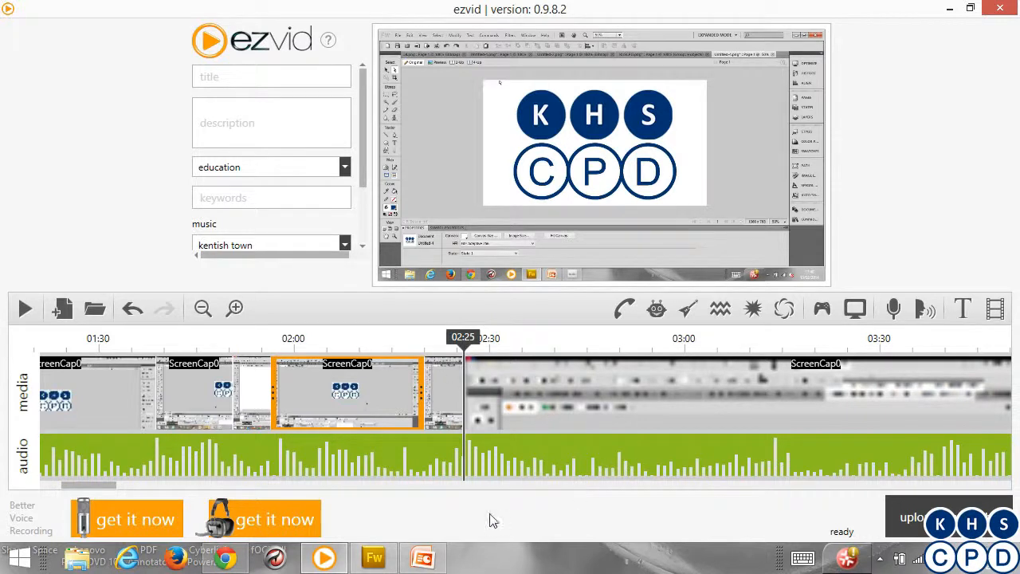
Step: Play the final ScreenCap0 clip from 02:25 to about 02:42, pause, and split that clip in two
{"action": "left_click_drag", "start_coordinate": [78, 482], "coordinate": [96, 493]}
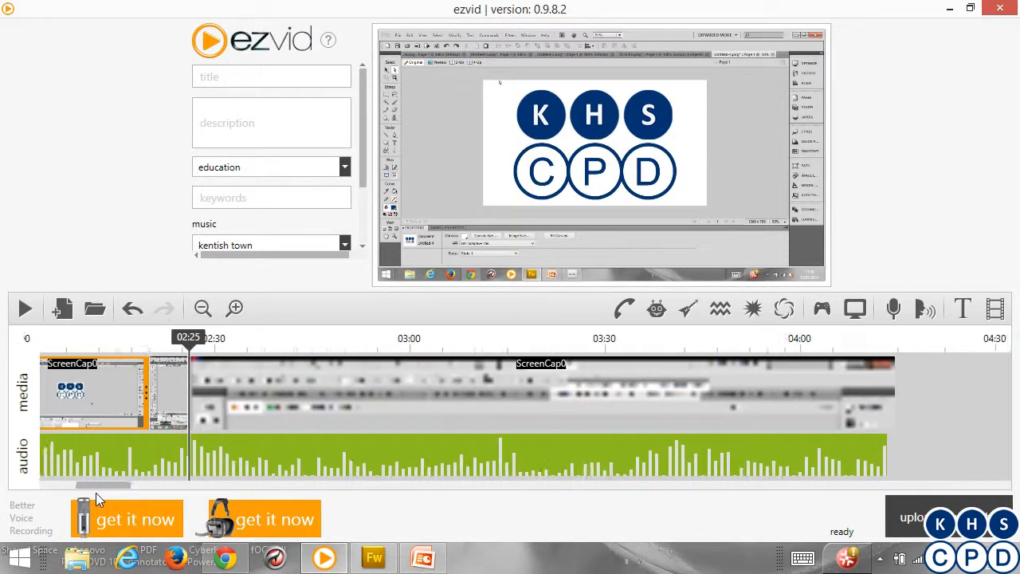
{"action": "left_click", "coordinate": [25, 310]}
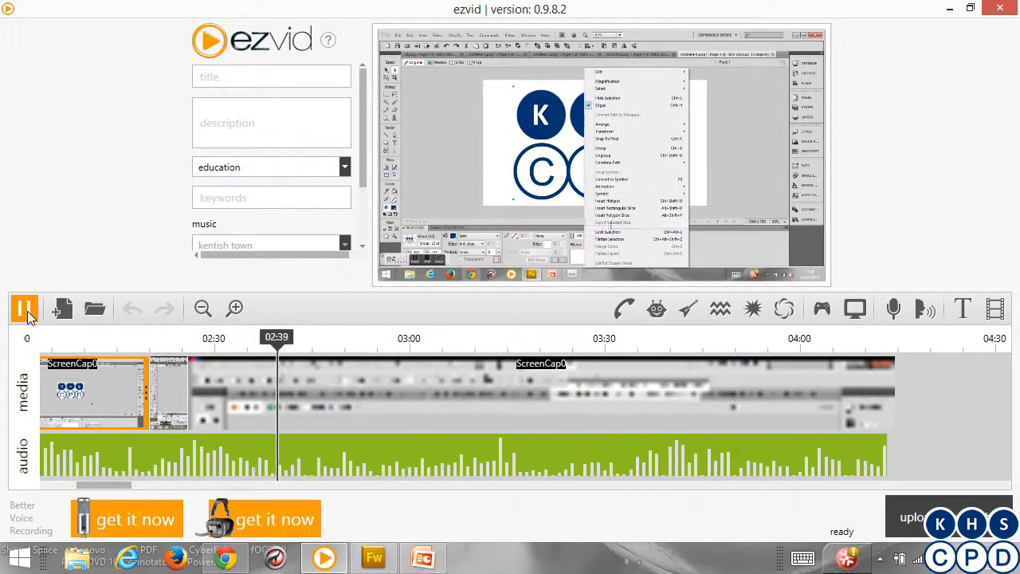
{"action": "right_click", "coordinate": [575, 402]}
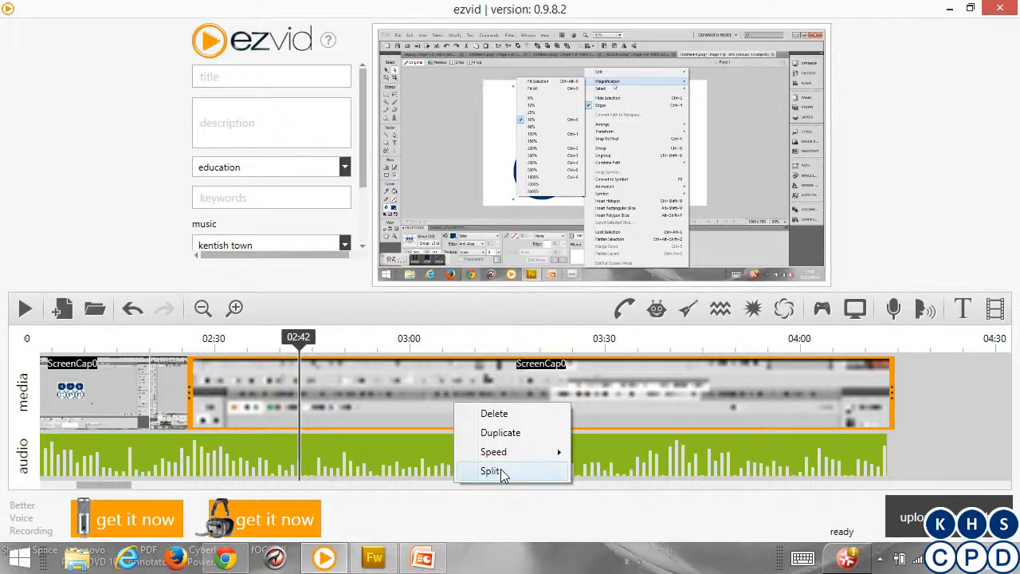
{"action": "left_click", "coordinate": [500, 472]}
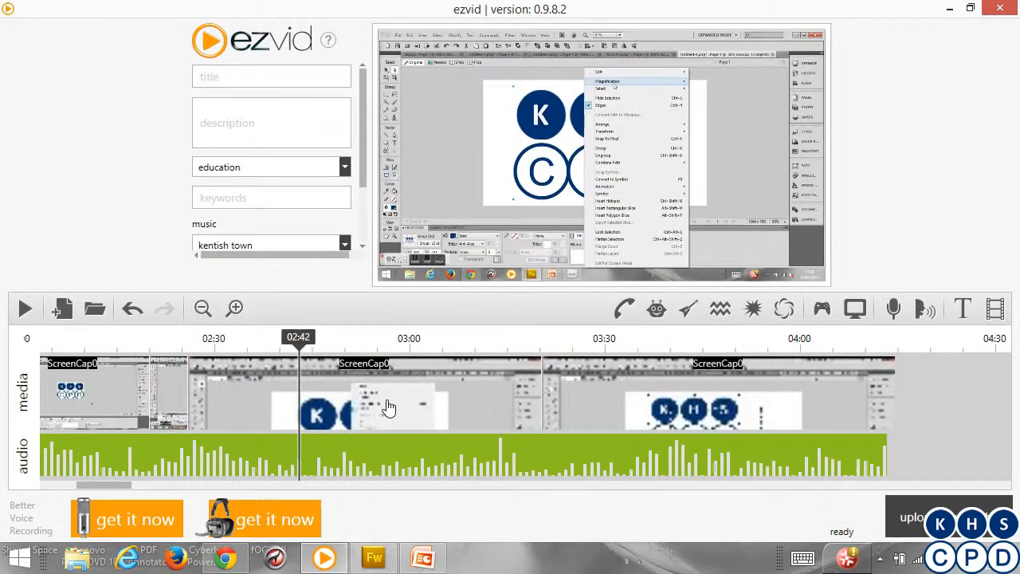
Step: Split the first half of the divided clip repeatedly until short segments surround the 02:42 playhead
{"action": "left_click", "coordinate": [388, 407]}
{"action": "right_click", "coordinate": [374, 408]}
{"action": "left_click", "coordinate": [301, 469]}
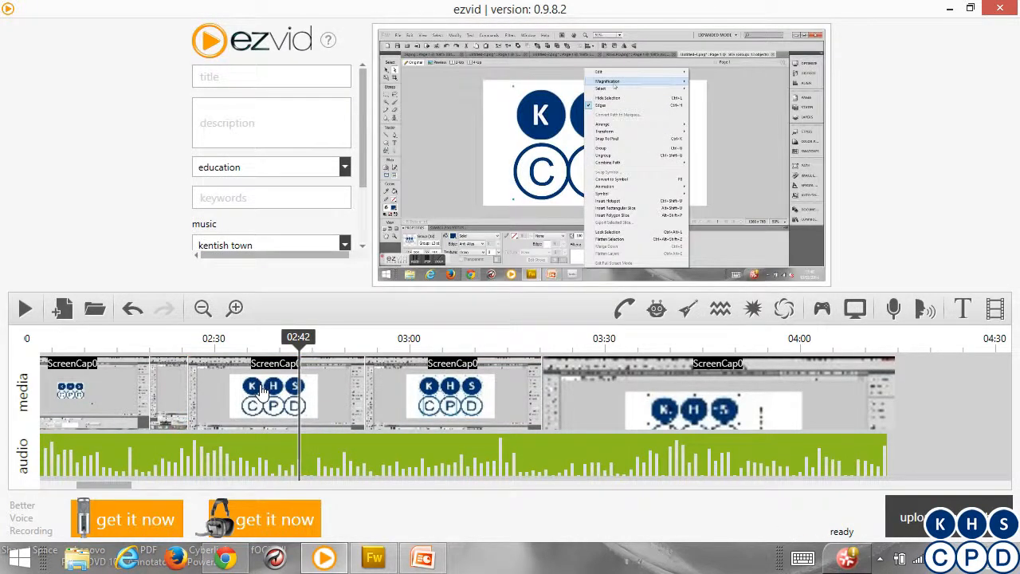
{"action": "left_click", "coordinate": [261, 387]}
{"action": "right_click", "coordinate": [262, 387]}
{"action": "left_click", "coordinate": [196, 456]}
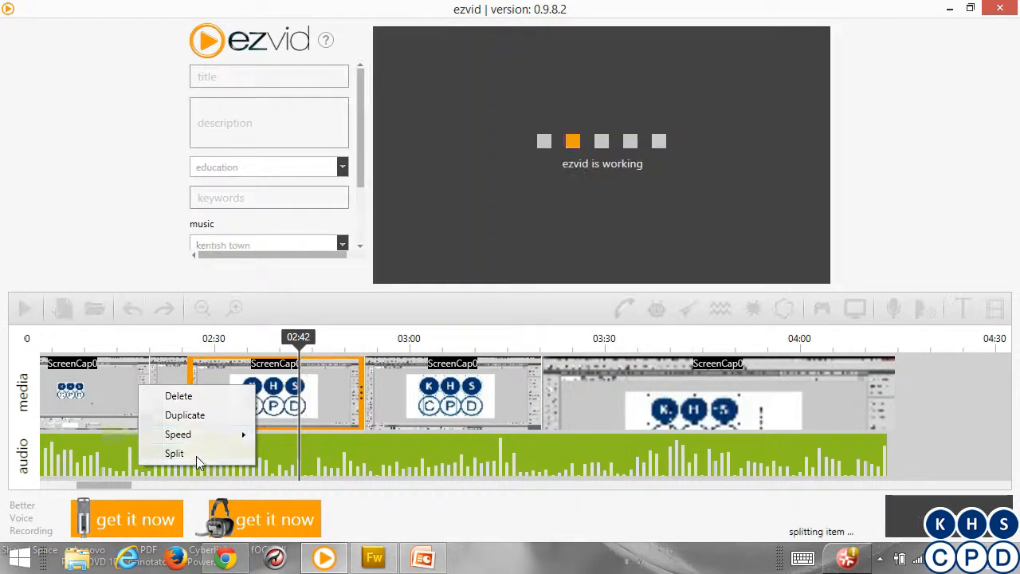
{"action": "left_click", "coordinate": [326, 405]}
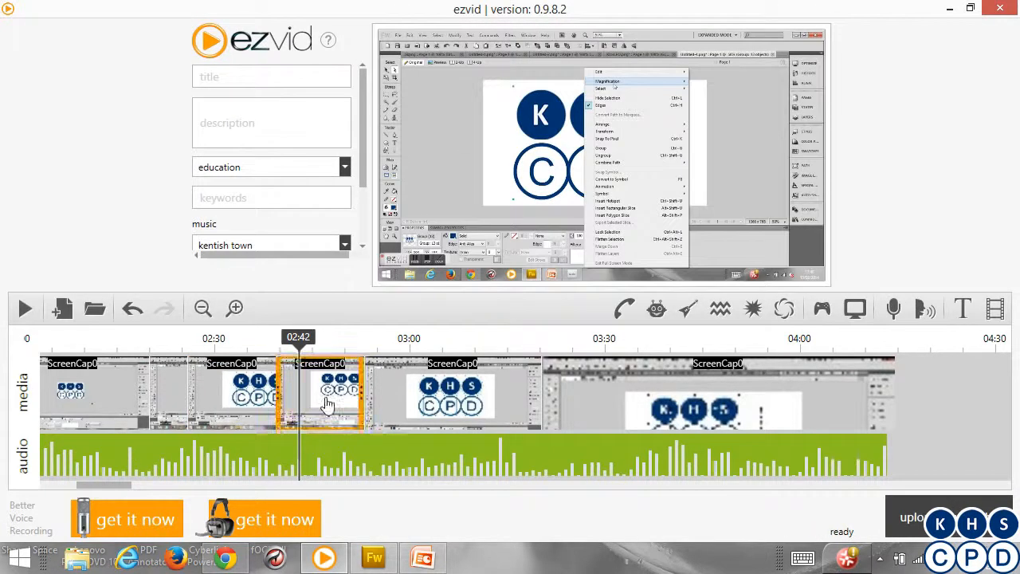
{"action": "right_click", "coordinate": [327, 405]}
{"action": "left_click", "coordinate": [270, 468]}
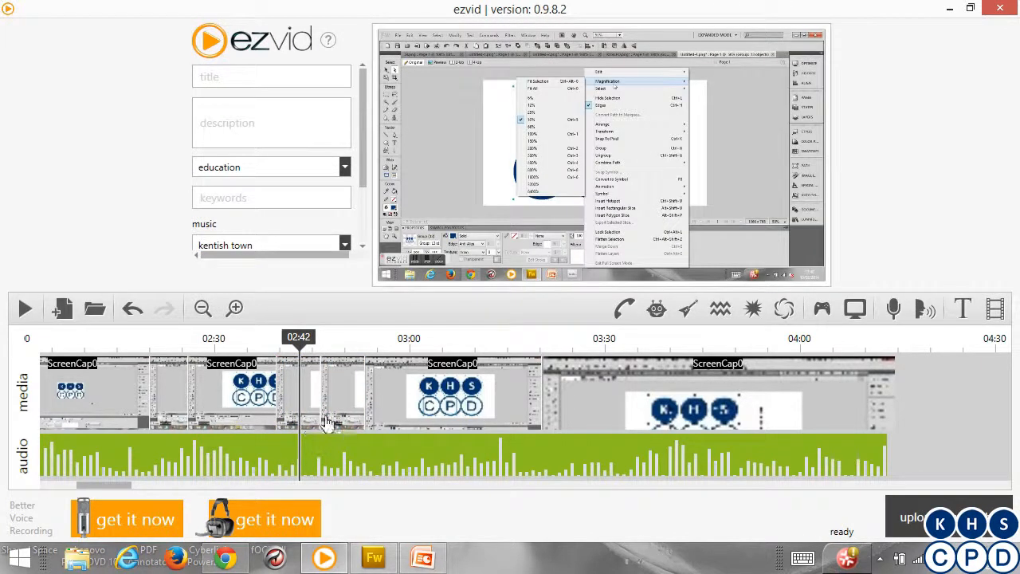
Step: Play the timeline from 02:38 through the split segments and toggle the system sound's mute setting
{"action": "left_click_drag", "start_coordinate": [300, 341], "coordinate": [268, 341]}
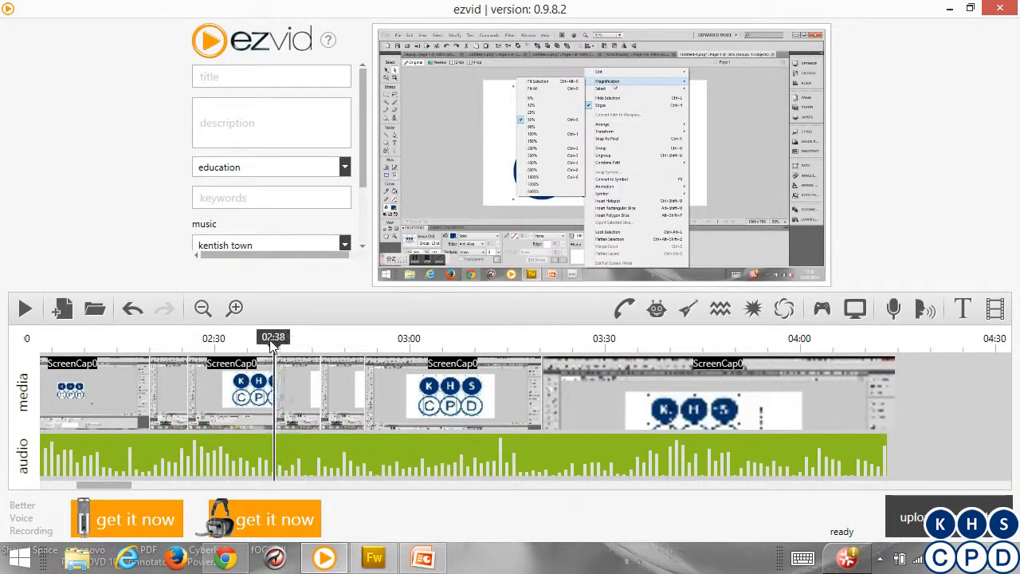
{"action": "left_click", "coordinate": [25, 309]}
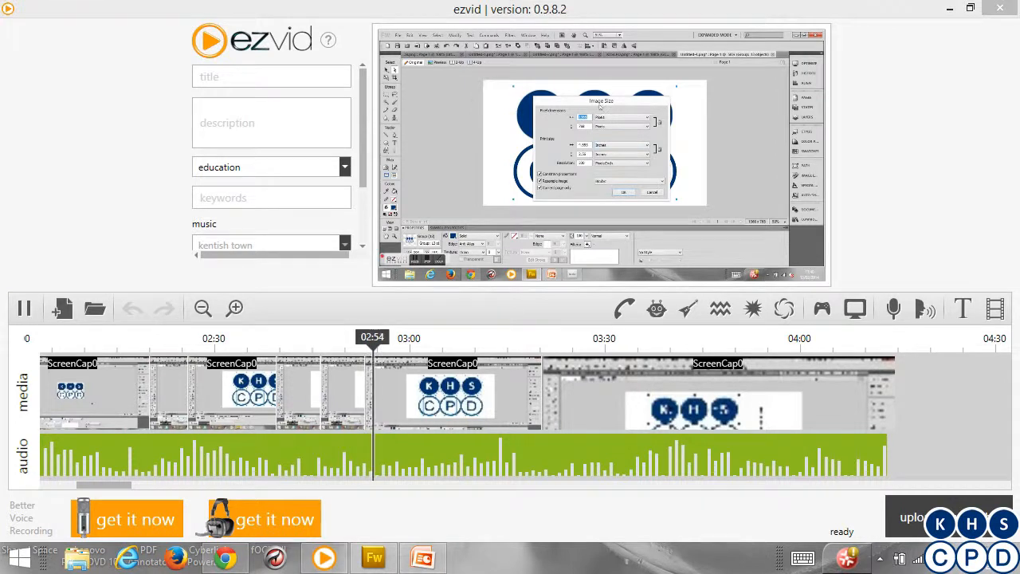
{"action": "left_click", "coordinate": [925, 309]}
{"action": "left_click", "coordinate": [938, 471]}
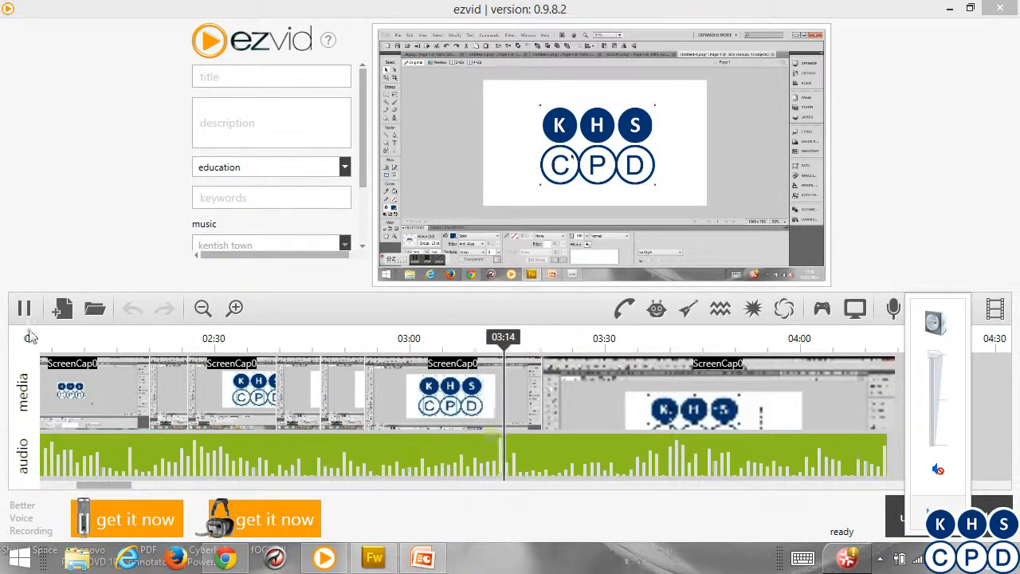
Step: Replay the split segments from about 02:38, check the system volume, and pause at 02:41
{"action": "left_click", "coordinate": [24, 308]}
{"action": "left_click_drag", "start_coordinate": [511, 342], "coordinate": [259, 354]}
{"action": "left_click", "coordinate": [31, 308]}
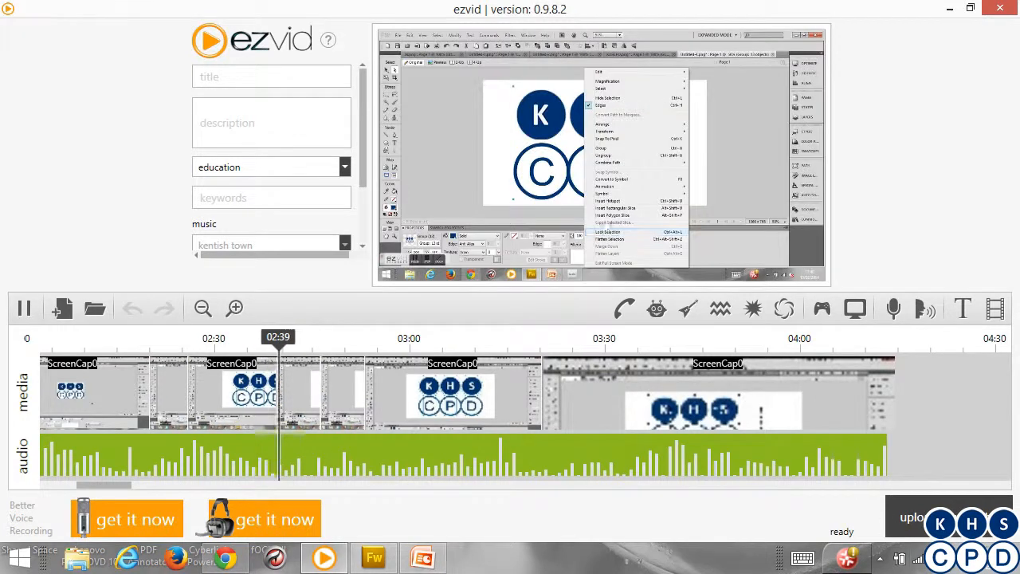
{"action": "left_click", "coordinate": [937, 558]}
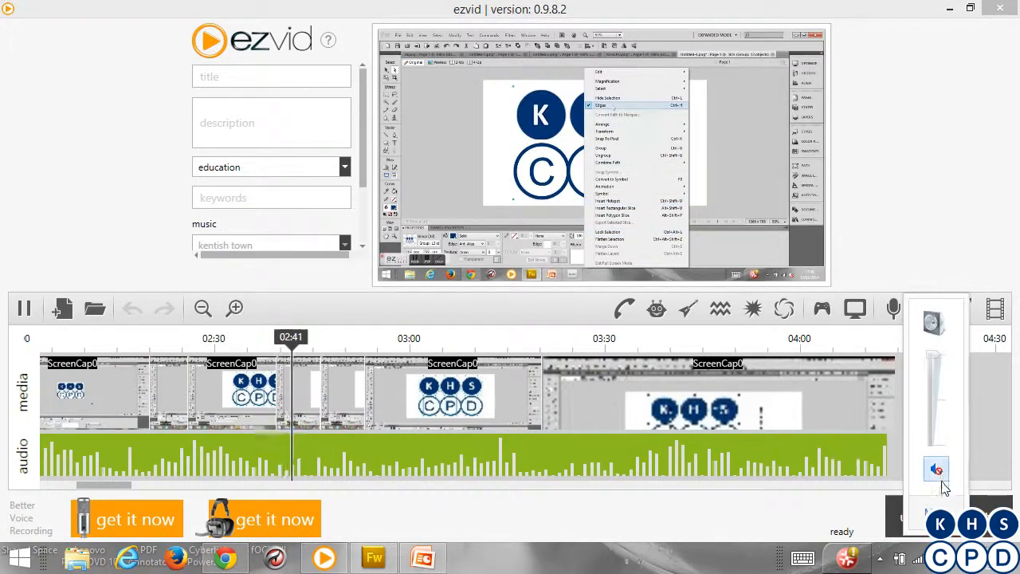
{"action": "left_click_drag", "start_coordinate": [309, 344], "coordinate": [250, 341]}
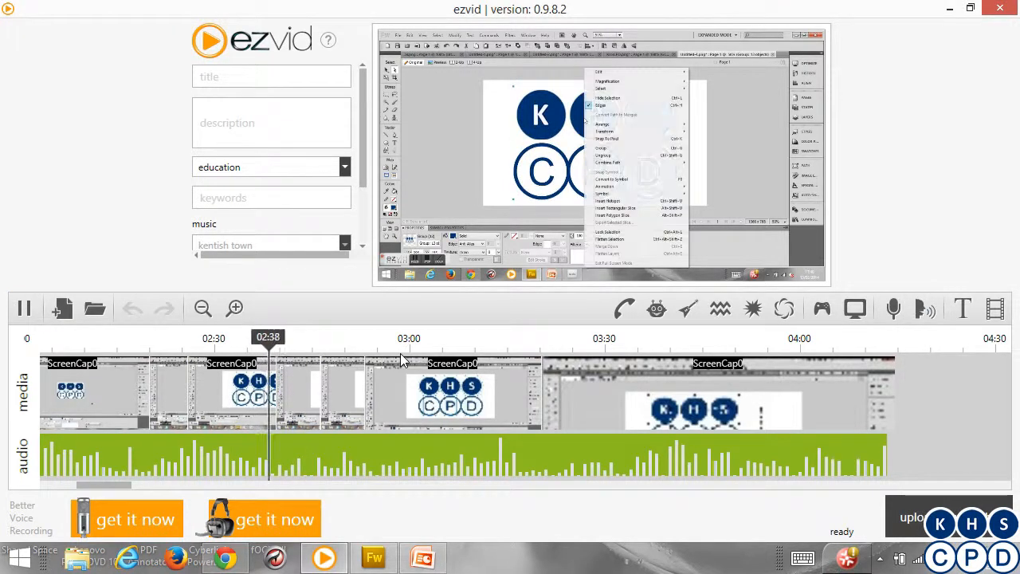
{"action": "left_click", "coordinate": [24, 308]}
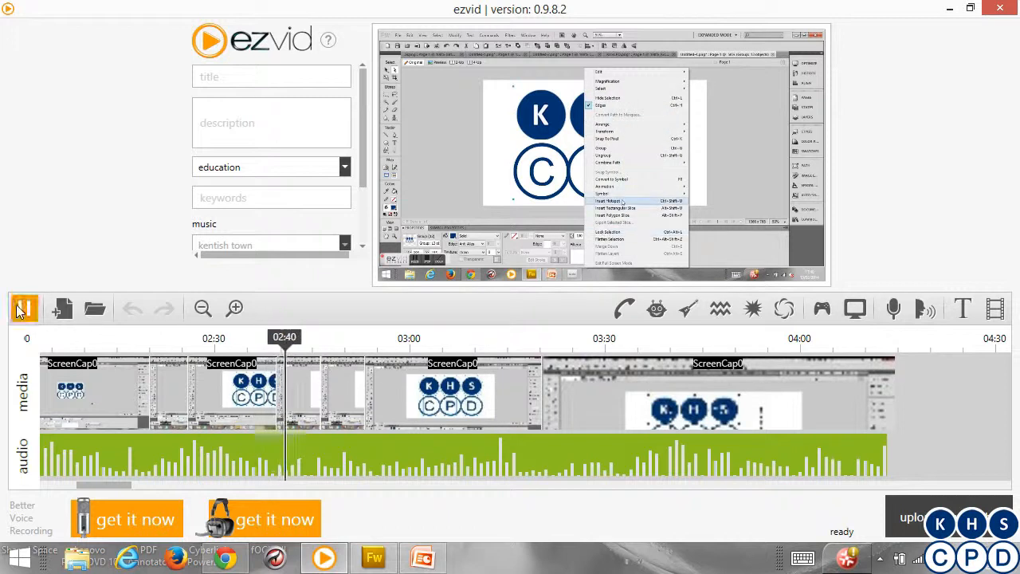
Step: Set the playback speed of the short segment at 02:41 to 600%
{"action": "left_click", "coordinate": [298, 387]}
{"action": "right_click", "coordinate": [294, 384]}
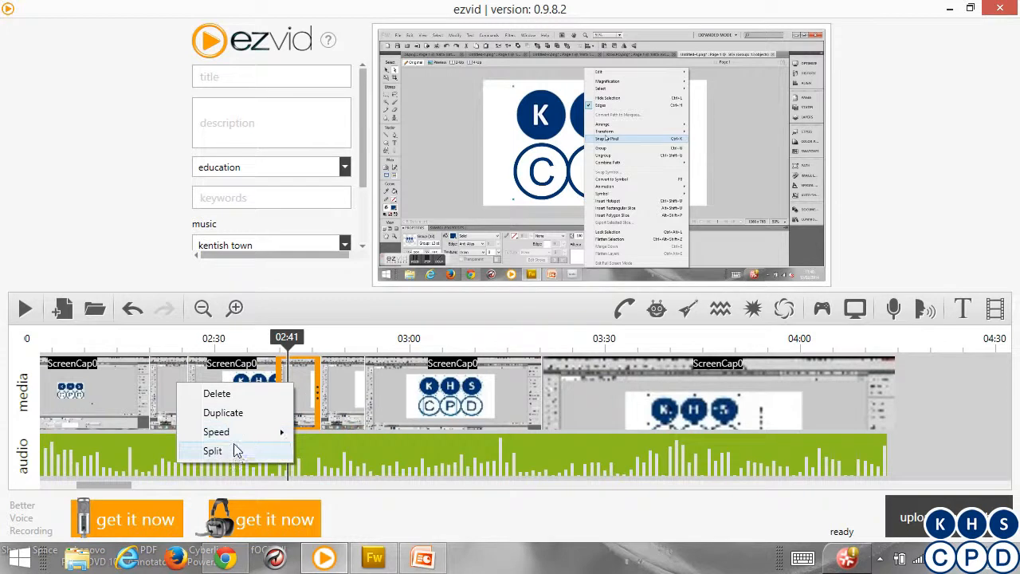
{"action": "mouse_move", "coordinate": [231, 436]}
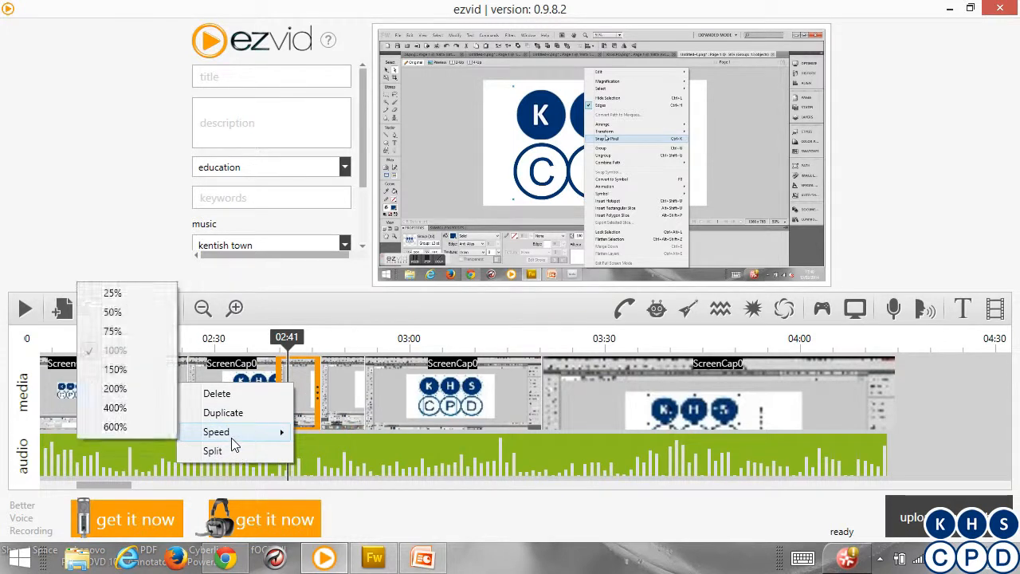
{"action": "left_click", "coordinate": [115, 428]}
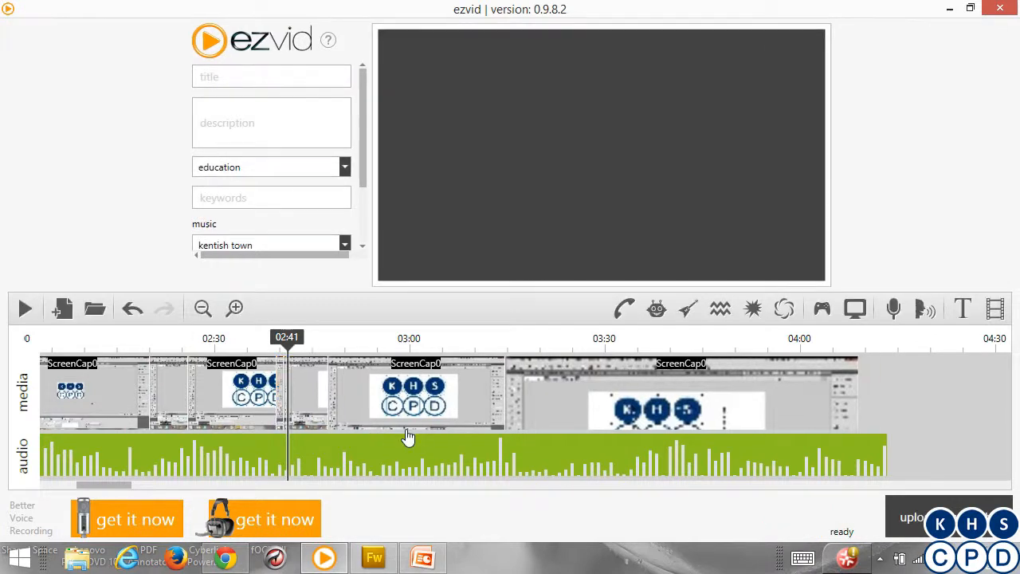
Step: Play the timeline from 02:37 to 02:53 to review the sped-up segment and those after it
{"action": "left_click_drag", "start_coordinate": [293, 338], "coordinate": [263, 338]}
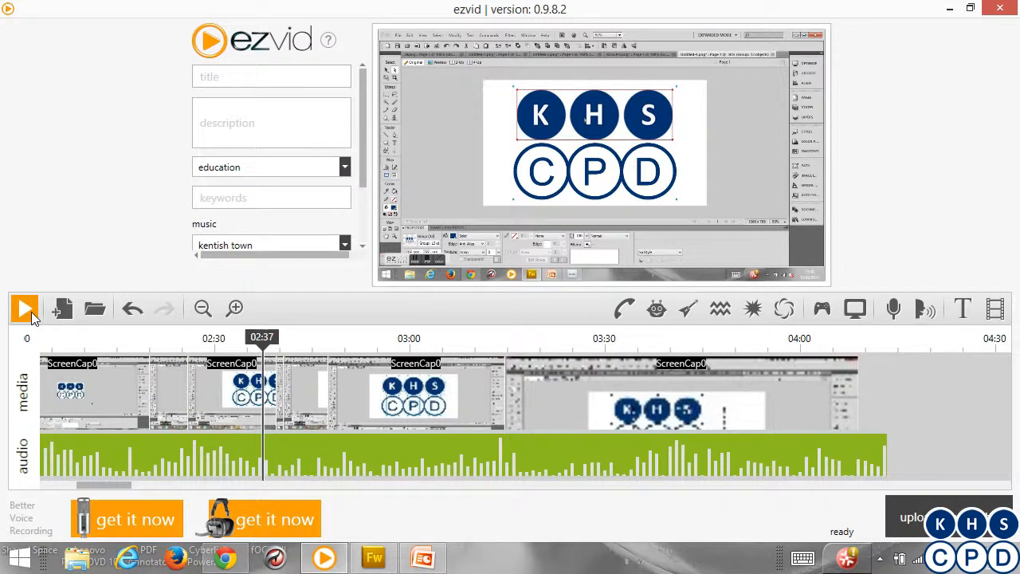
{"action": "left_click", "coordinate": [31, 312]}
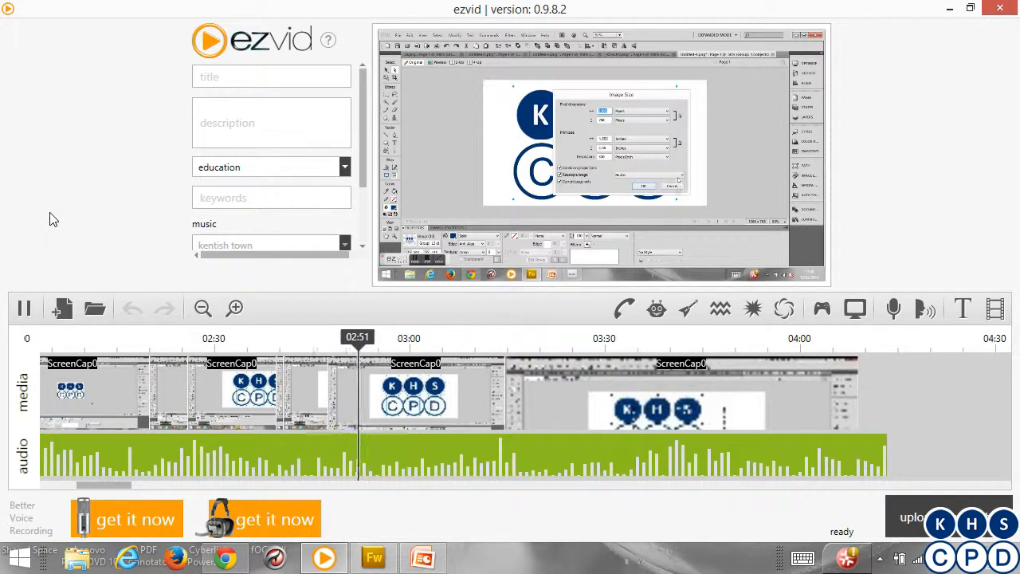
{"action": "left_click", "coordinate": [32, 308]}
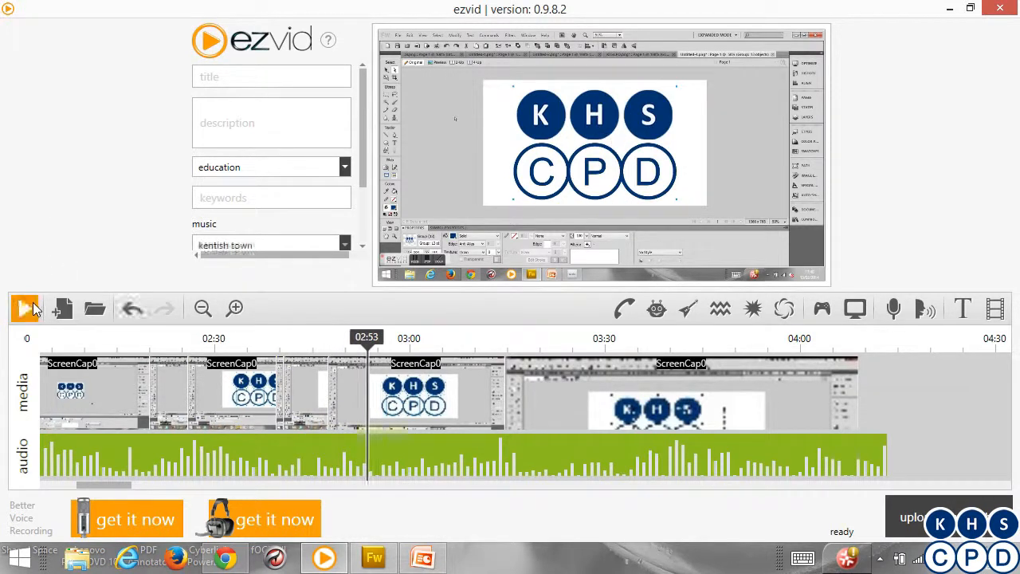
Step: Set the playback speed of the short segment following the sped-up one to 600%
{"action": "left_click", "coordinate": [311, 388]}
{"action": "right_click", "coordinate": [309, 386]}
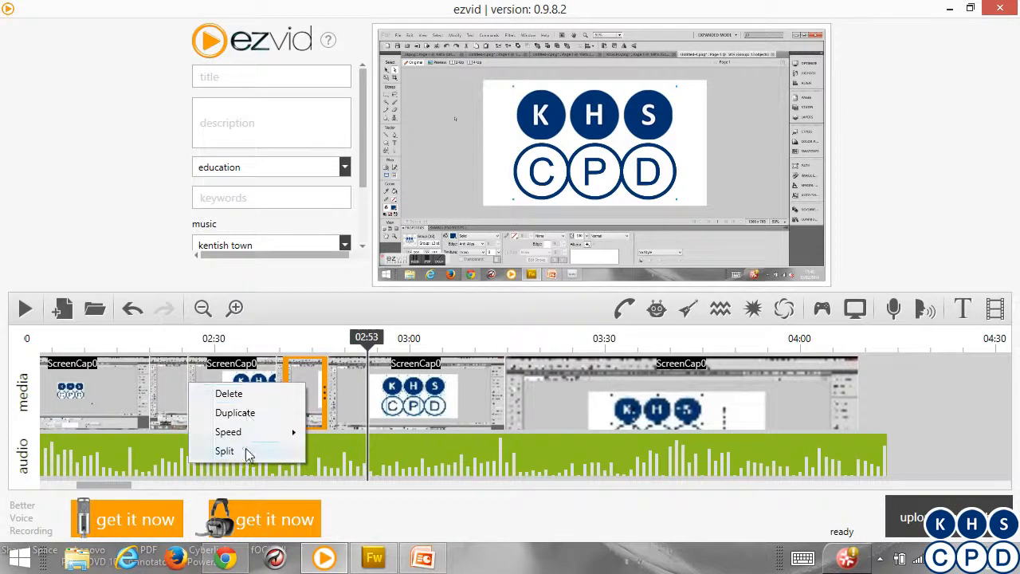
{"action": "mouse_move", "coordinate": [245, 438]}
{"action": "left_click", "coordinate": [127, 427]}
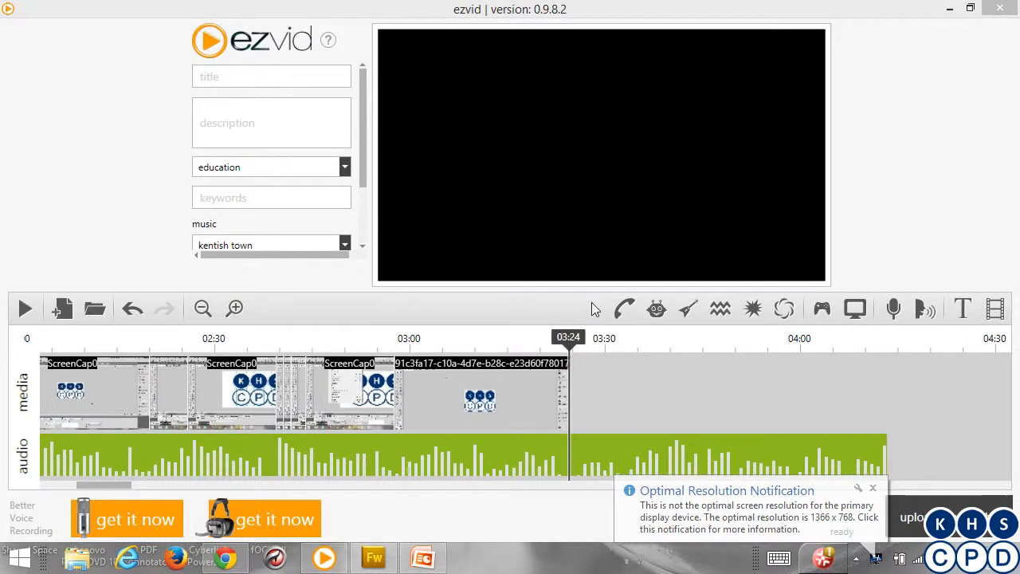
Step: Place the playhead at the end of the last clip at 03:24 and import khscpd.jpg from the KHS CPD folder
{"action": "left_click_drag", "start_coordinate": [572, 341], "coordinate": [524, 345]}
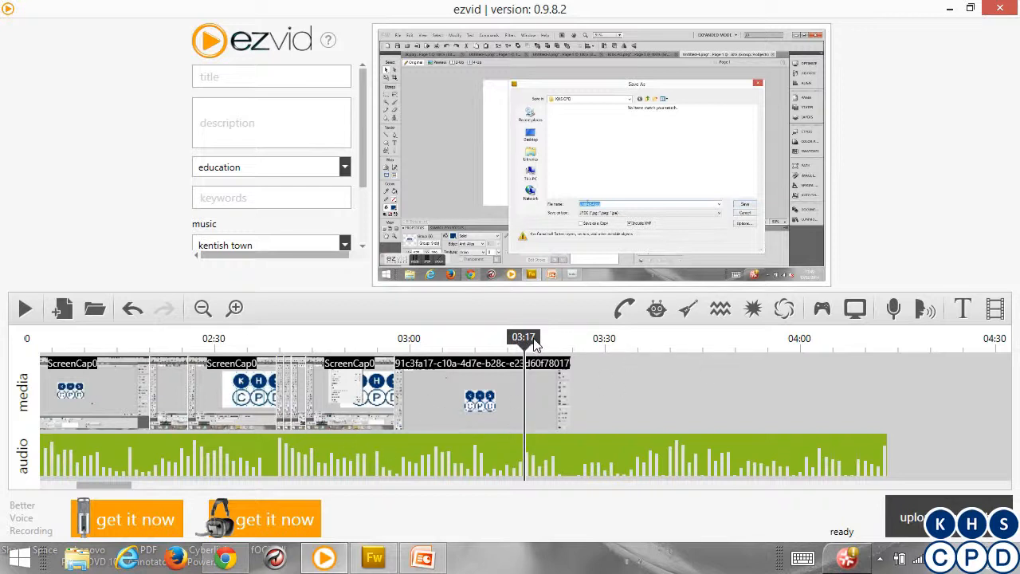
{"action": "left_click_drag", "start_coordinate": [535, 343], "coordinate": [570, 343]}
{"action": "left_click", "coordinate": [995, 308]}
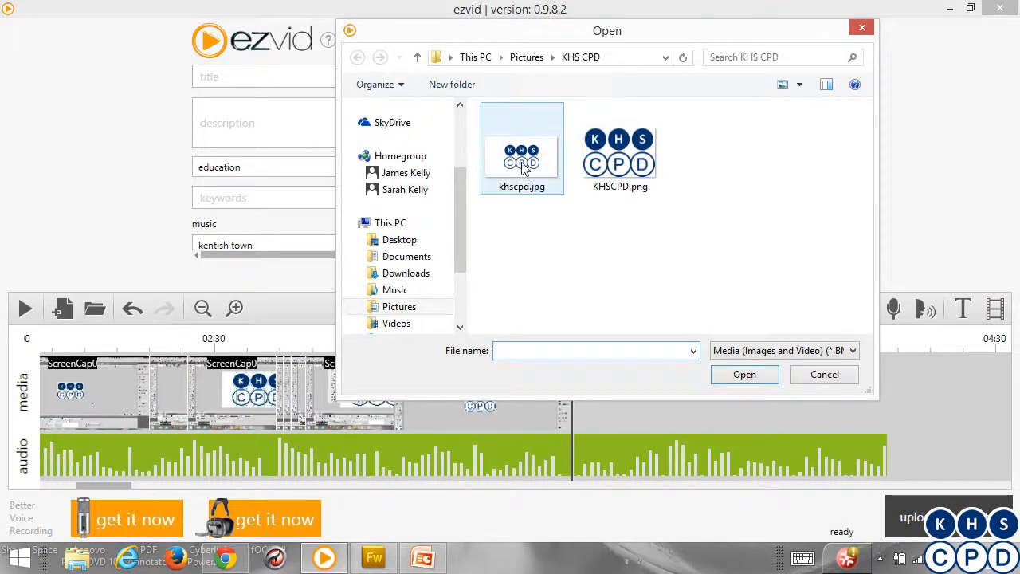
{"action": "left_click", "coordinate": [524, 165]}
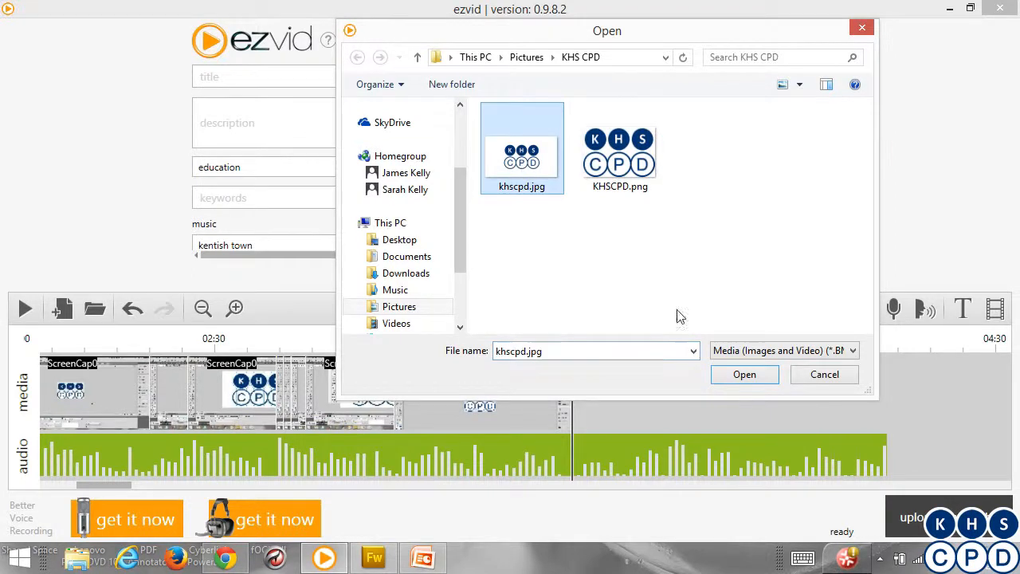
{"action": "left_click", "coordinate": [730, 376]}
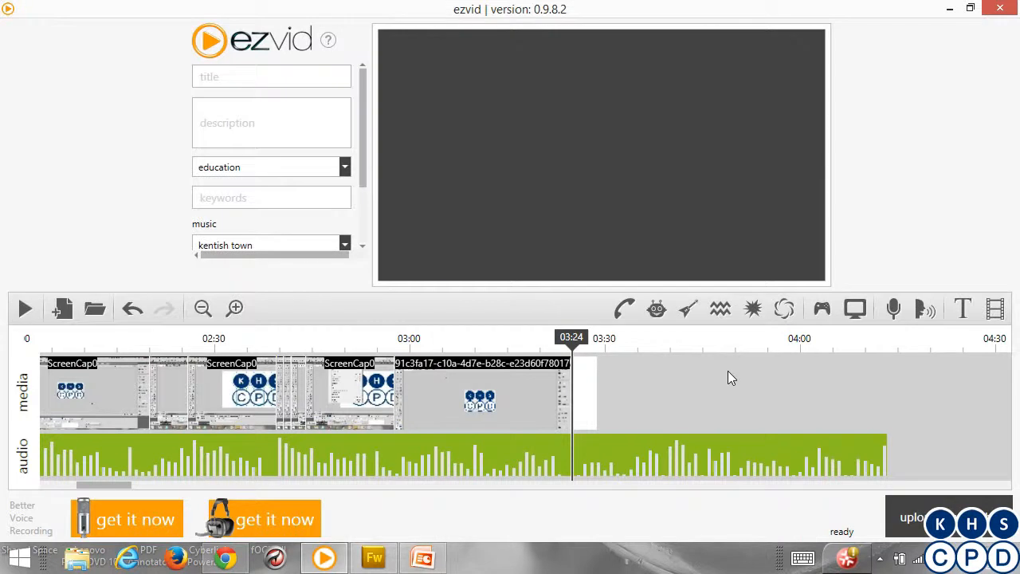
Step: Move the imported khscpd image from the end of the timeline to just before the first large ScreenCap0 clip
{"action": "left_click", "coordinate": [591, 390]}
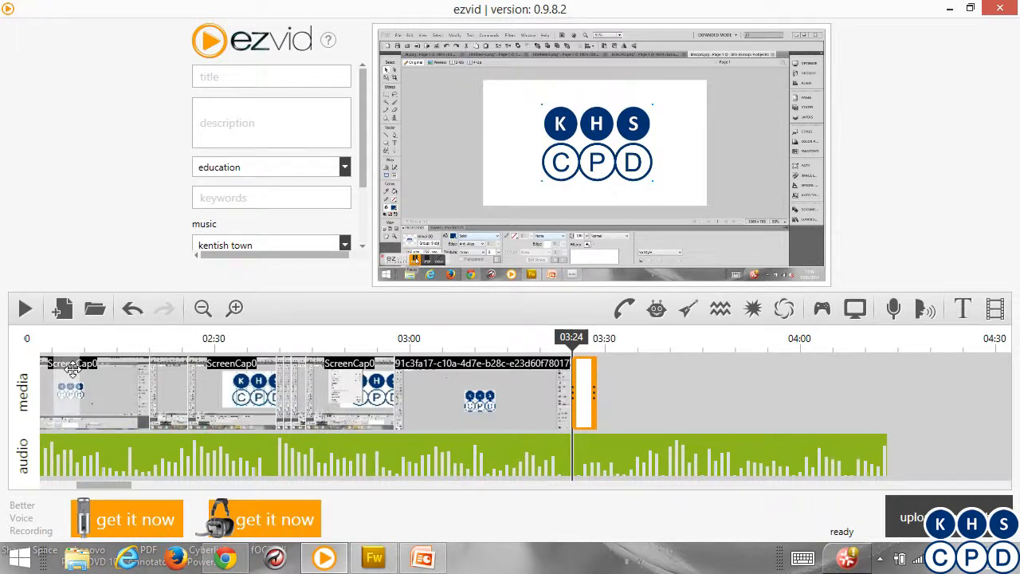
{"action": "left_click_drag", "start_coordinate": [106, 487], "coordinate": [83, 489]}
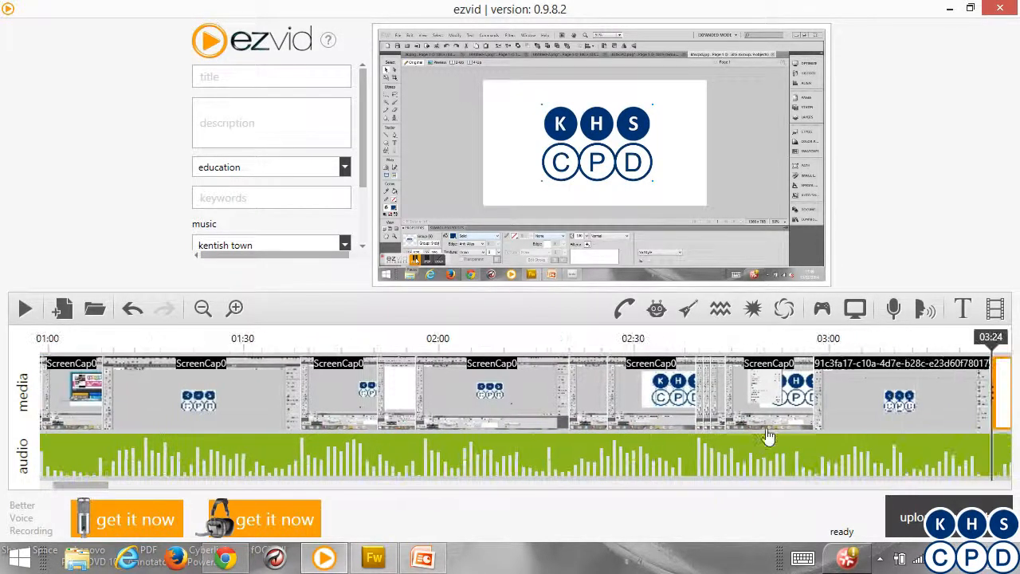
{"action": "left_click_drag", "start_coordinate": [1005, 401], "coordinate": [109, 394]}
{"action": "left_click_drag", "start_coordinate": [104, 486], "coordinate": [55, 491]}
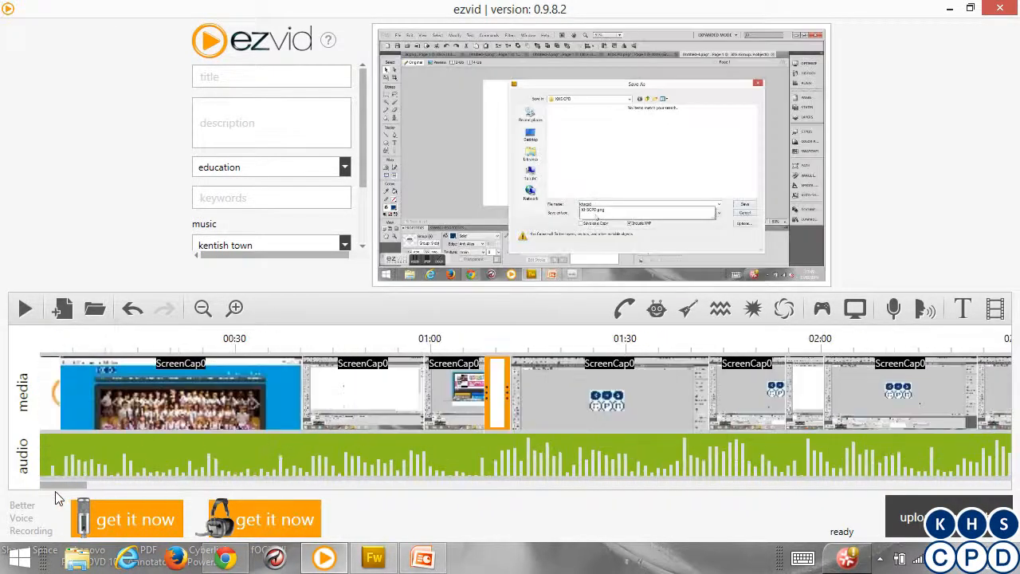
{"action": "left_click_drag", "start_coordinate": [485, 411], "coordinate": [80, 389]}
{"action": "mouse_move", "coordinate": [64, 489]}
{"action": "left_mouse_down"}
{"action": "mouse_move", "coordinate": [264, 483]}
{"action": "mouse_move", "coordinate": [56, 492]}
{"action": "left_mouse_up"}
Step: Play the timeline from near its beginning to 00:12 to review the transition from the logo image into the first clip
{"action": "left_click_drag", "start_coordinate": [992, 343], "coordinate": [41, 365]}
{"action": "left_click_drag", "start_coordinate": [84, 490], "coordinate": [60, 488]}
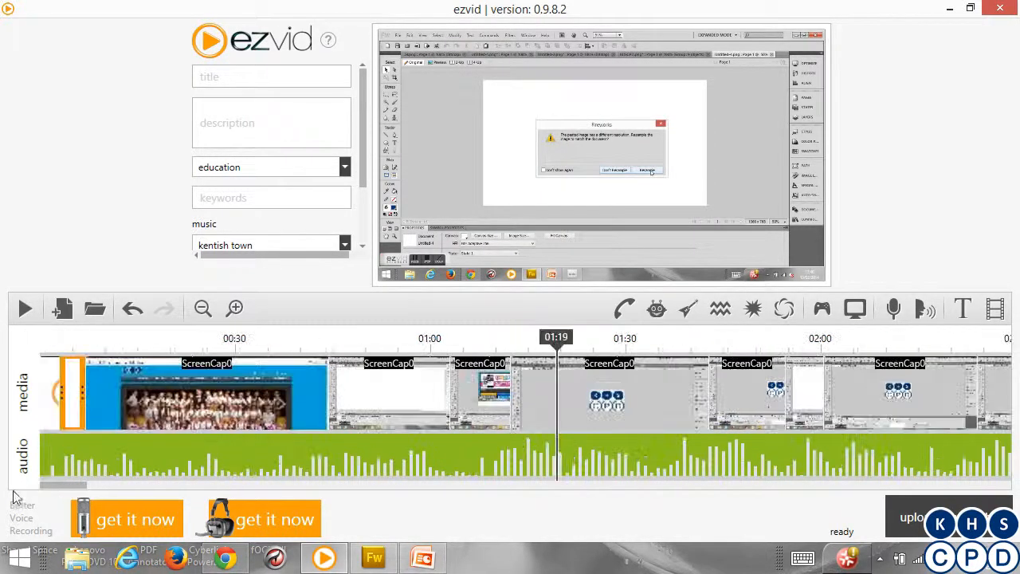
{"action": "left_click_drag", "start_coordinate": [556, 343], "coordinate": [58, 338]}
{"action": "left_click", "coordinate": [23, 312]}
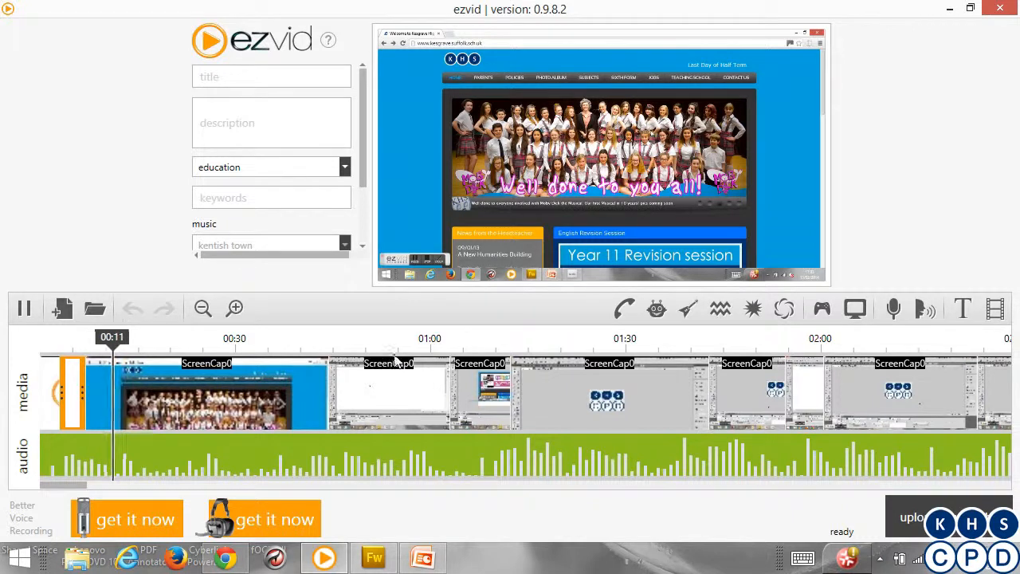
{"action": "left_click", "coordinate": [24, 309]}
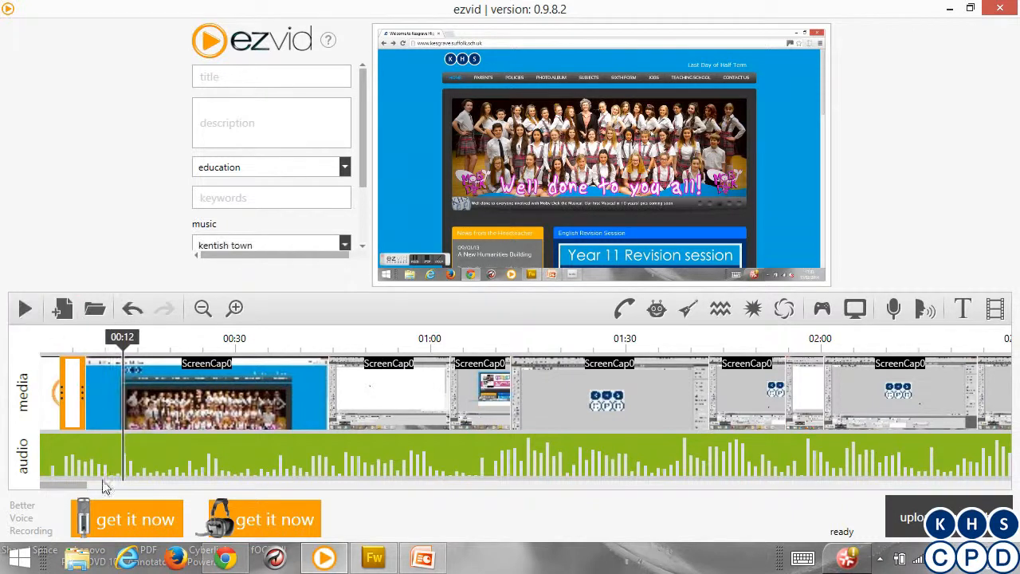
Step: Import four more copies of khscpd.jpg from the KHS CPD folder to the end of the timeline
{"action": "left_click_drag", "start_coordinate": [78, 487], "coordinate": [120, 502]}
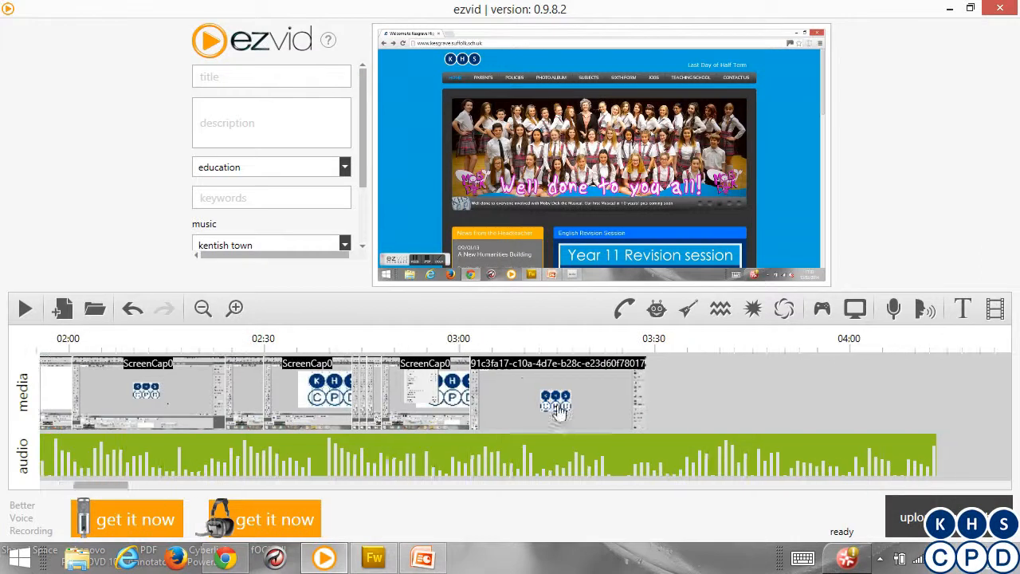
{"action": "left_click", "coordinate": [995, 308]}
{"action": "left_click", "coordinate": [534, 153]}
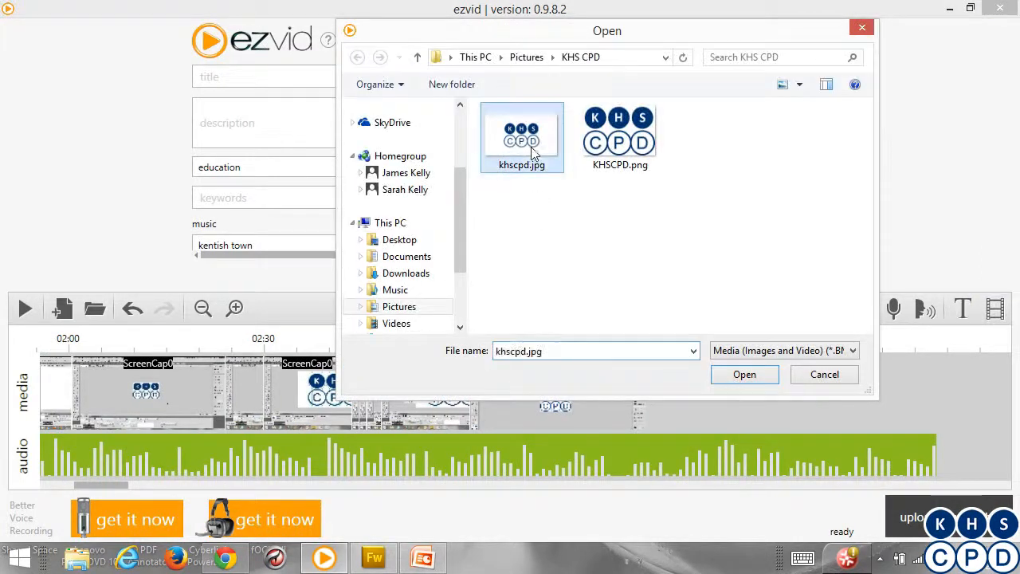
{"action": "left_click", "coordinate": [743, 375]}
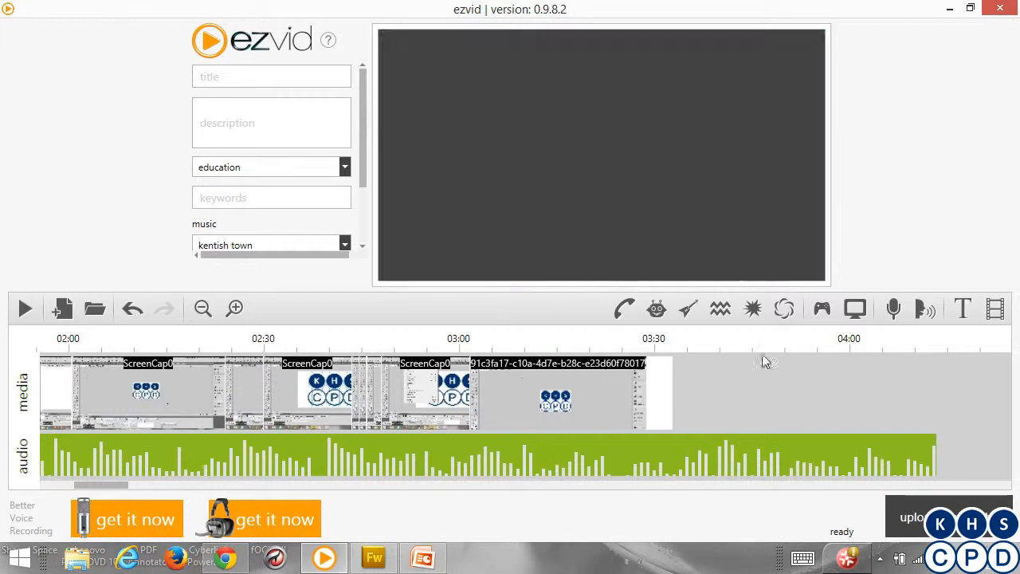
{"action": "left_click", "coordinate": [996, 308]}
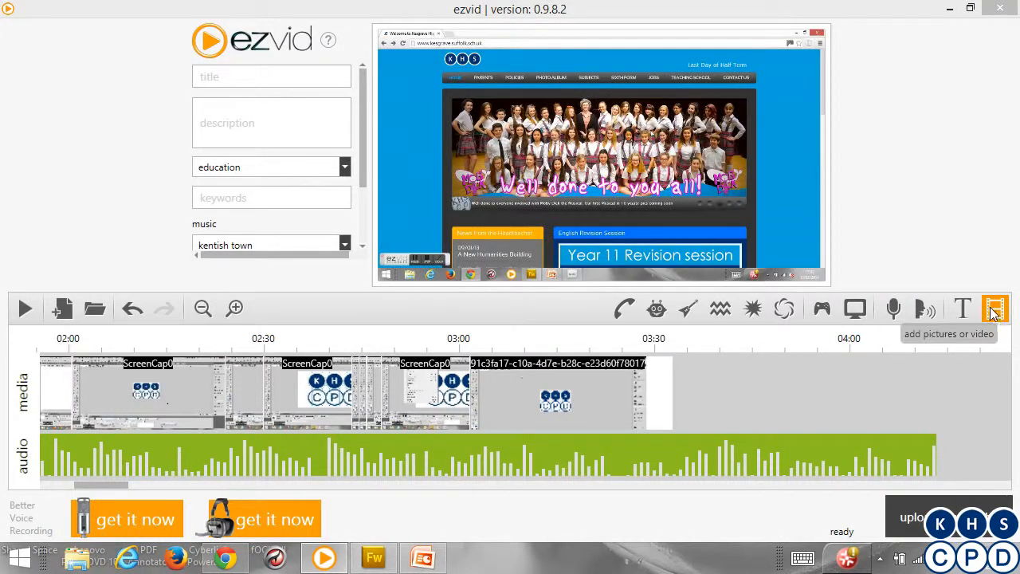
{"action": "left_click", "coordinate": [520, 151]}
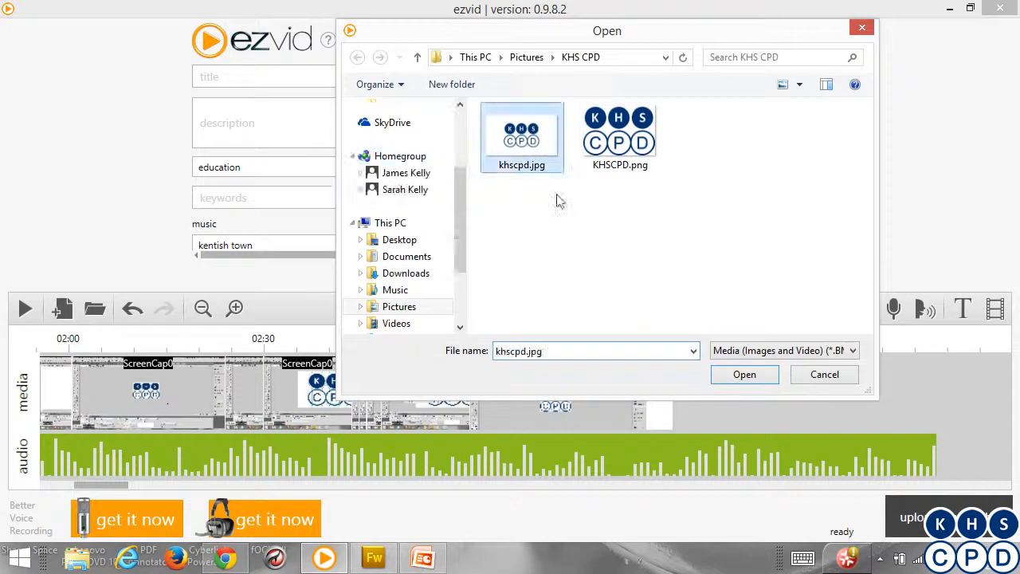
{"action": "left_click", "coordinate": [740, 375]}
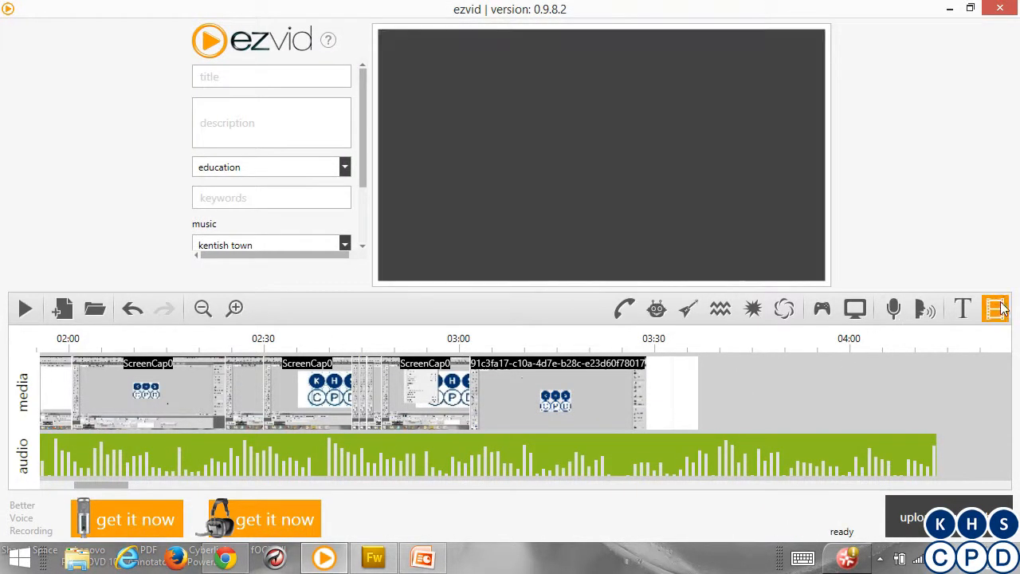
{"action": "left_click", "coordinate": [995, 310]}
{"action": "left_click", "coordinate": [502, 142]}
{"action": "left_click", "coordinate": [742, 376]}
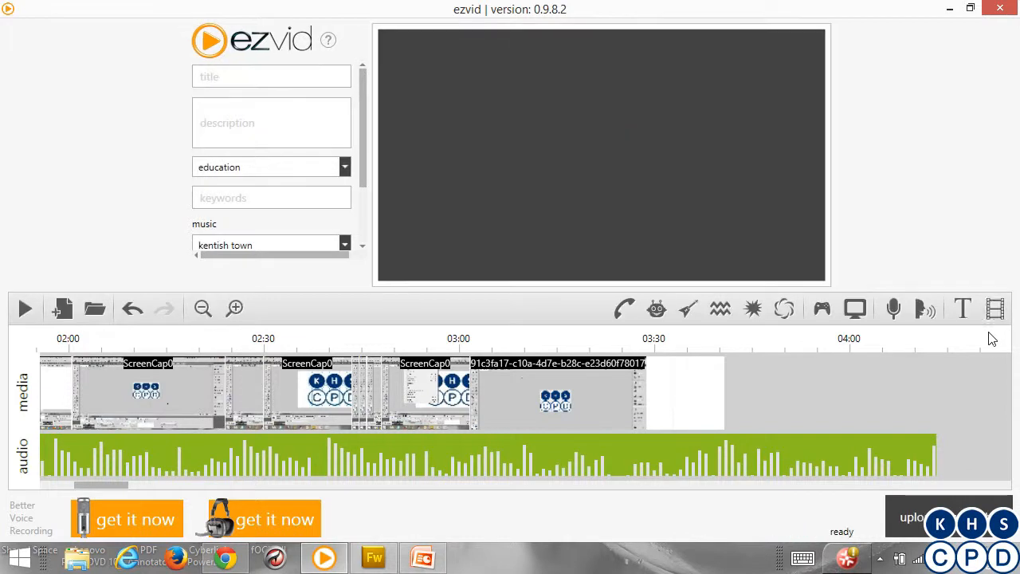
{"action": "left_click", "coordinate": [994, 309]}
{"action": "left_click", "coordinate": [521, 140]}
{"action": "left_click", "coordinate": [746, 376]}
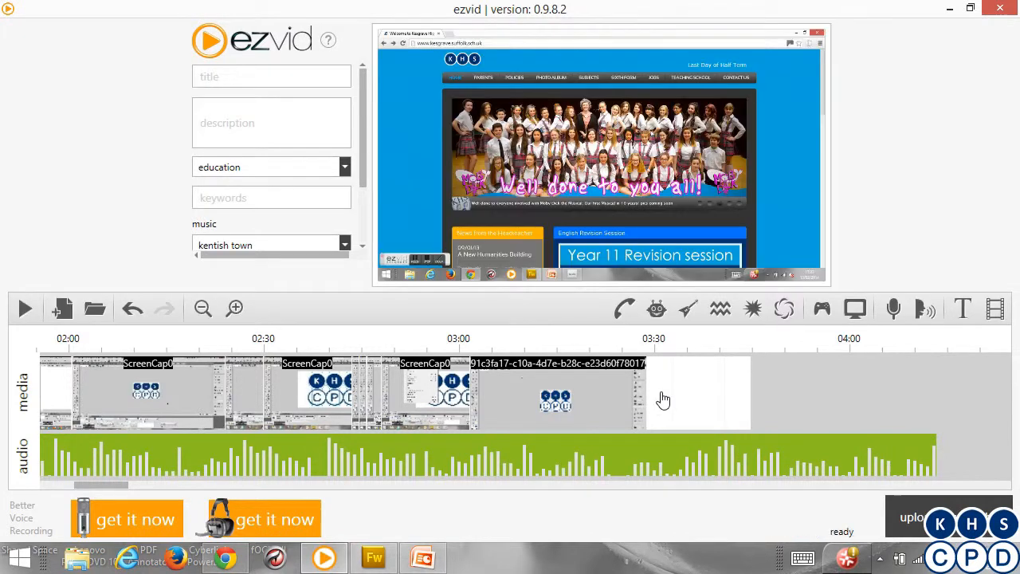
Step: Move the first of the new khscpd images to directly after the first large ScreenCap0 clip
{"action": "left_click_drag", "start_coordinate": [660, 401], "coordinate": [76, 392]}
{"action": "left_click_drag", "start_coordinate": [98, 485], "coordinate": [57, 494]}
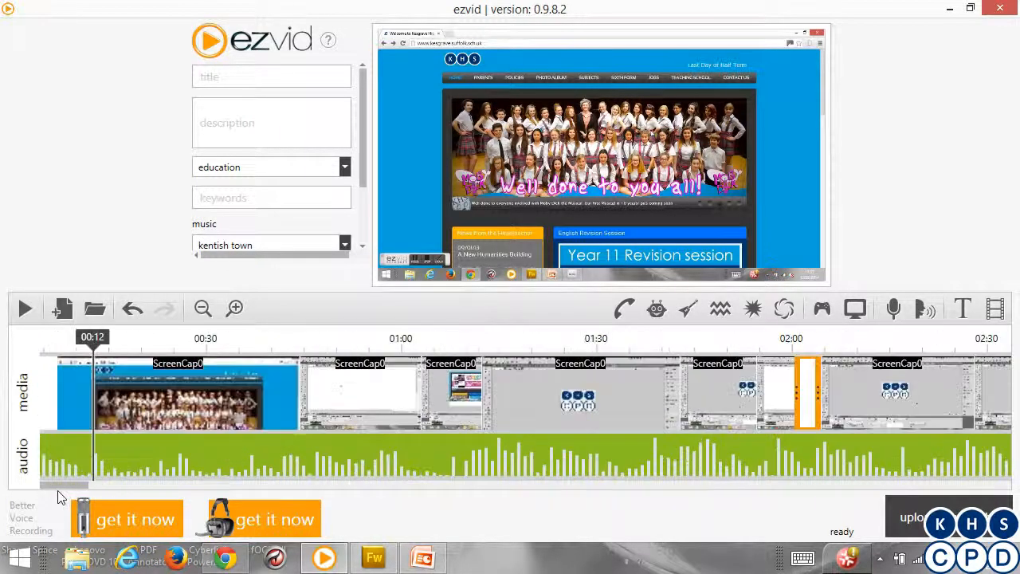
{"action": "left_click_drag", "start_coordinate": [810, 408], "coordinate": [303, 408]}
Step: Move two more khscpd images from the end of the timeline to just before the ScreenCap0 clips near 01:17 and 01:51
{"action": "left_click_drag", "start_coordinate": [47, 483], "coordinate": [81, 488]}
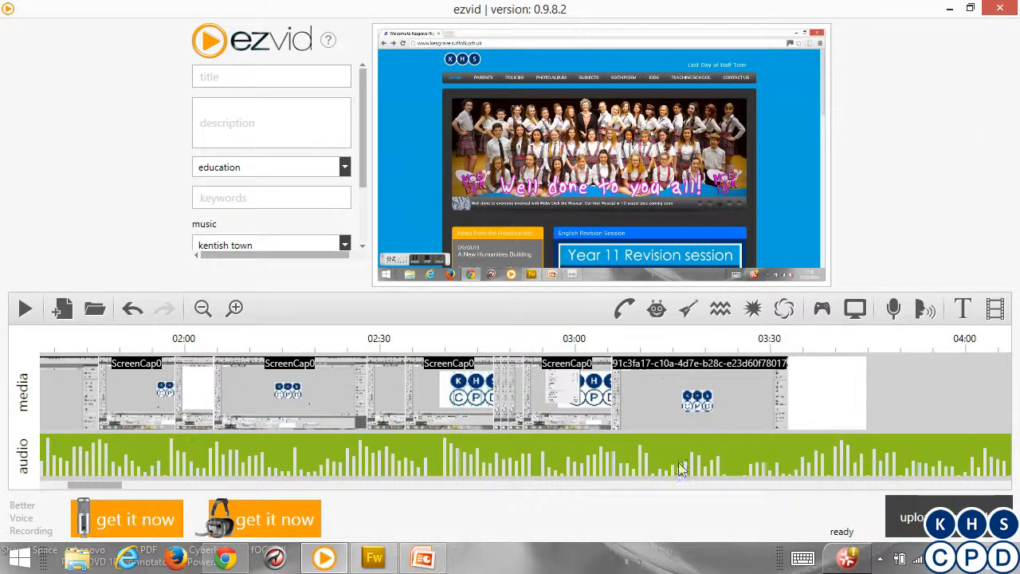
{"action": "left_click_drag", "start_coordinate": [804, 407], "coordinate": [170, 401]}
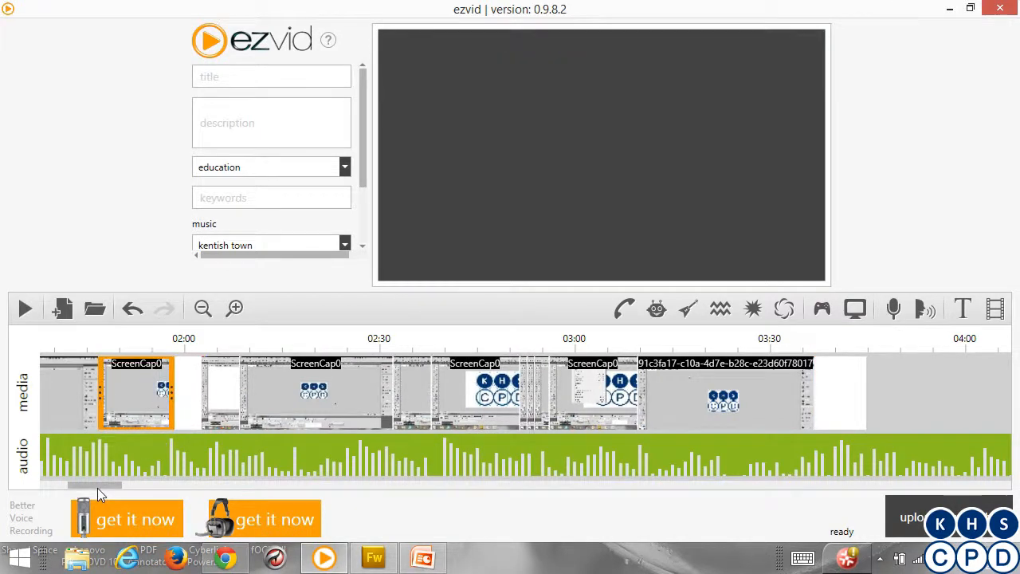
{"action": "left_click_drag", "start_coordinate": [97, 488], "coordinate": [63, 492]}
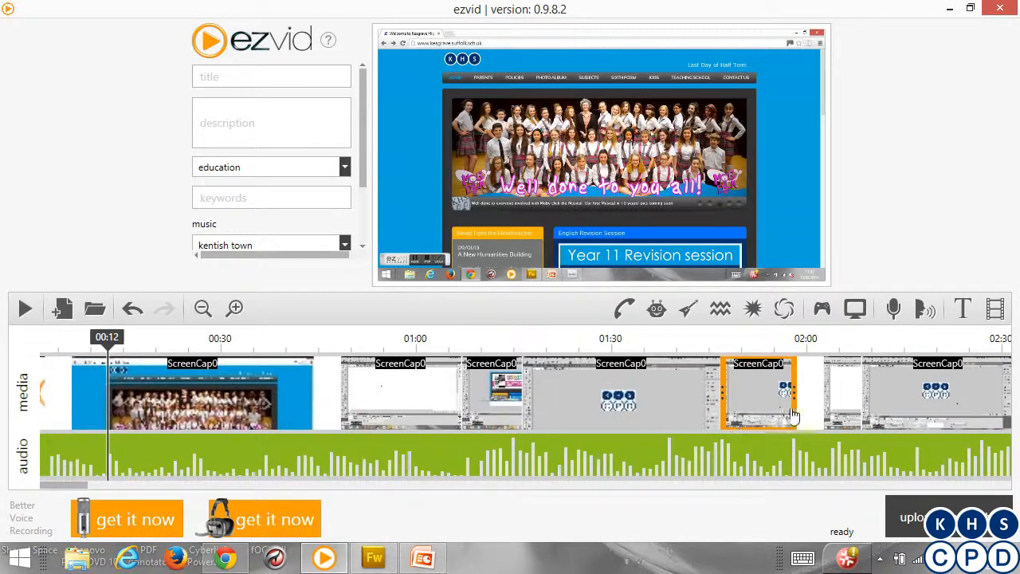
{"action": "left_click_drag", "start_coordinate": [809, 412], "coordinate": [529, 406]}
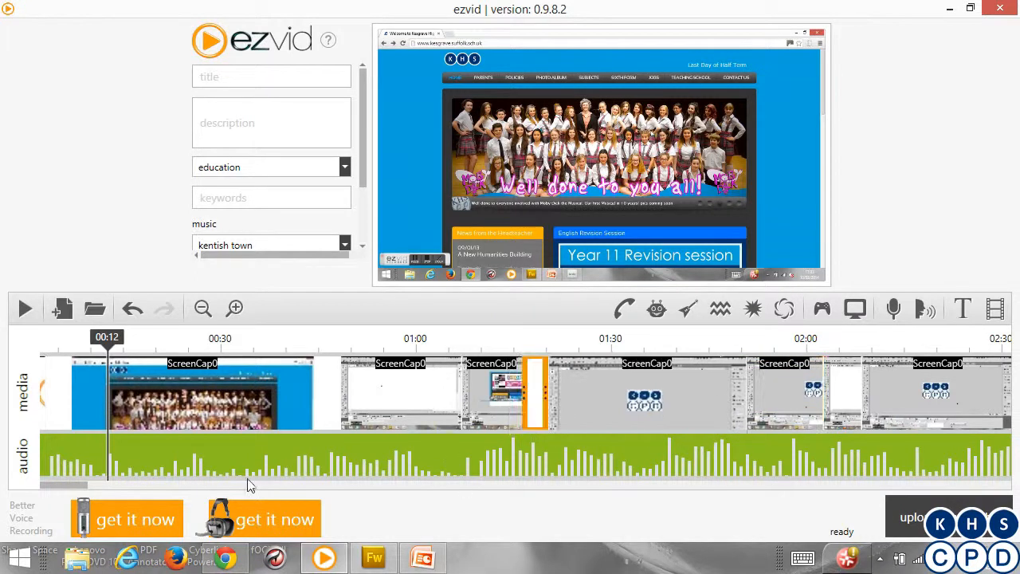
{"action": "left_click_drag", "start_coordinate": [72, 483], "coordinate": [107, 489]}
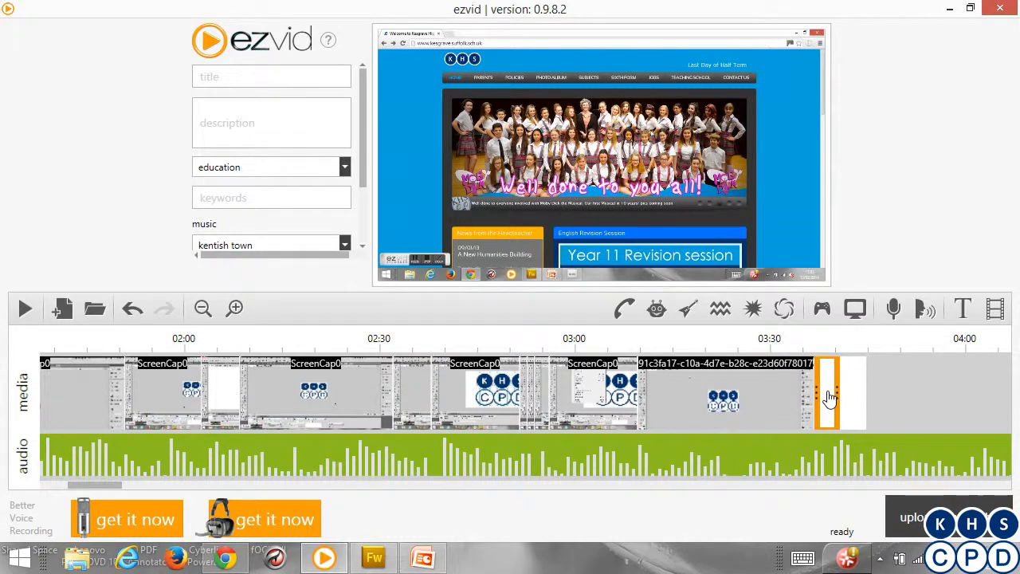
{"action": "left_click_drag", "start_coordinate": [148, 388], "coordinate": [131, 391]}
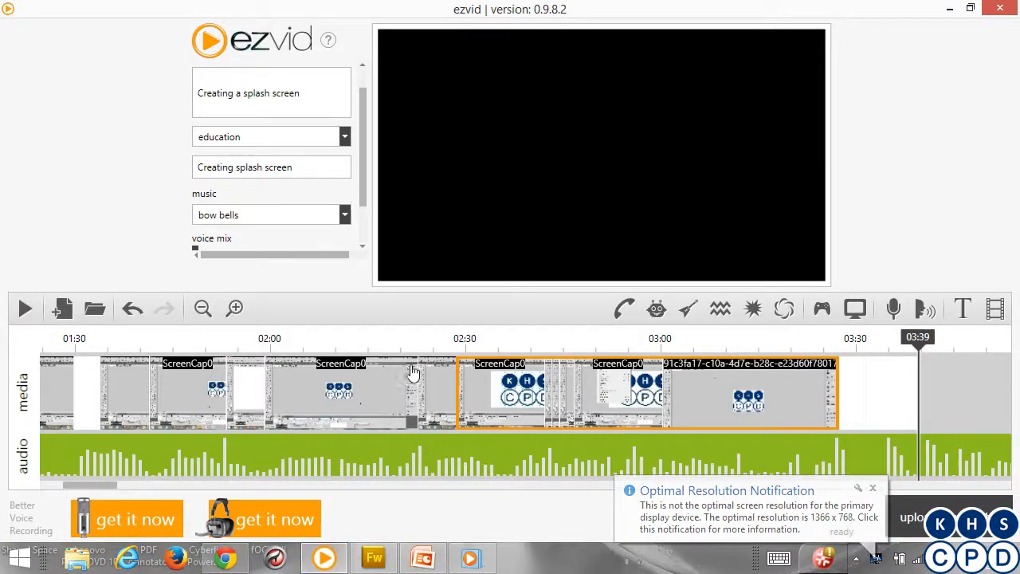
Step: Dismiss the resolution notification and scrub through the timeline up to 03:30 to review the inserted logo images
{"action": "left_click", "coordinate": [873, 488]}
{"action": "left_click_drag", "start_coordinate": [919, 337], "coordinate": [442, 338]}
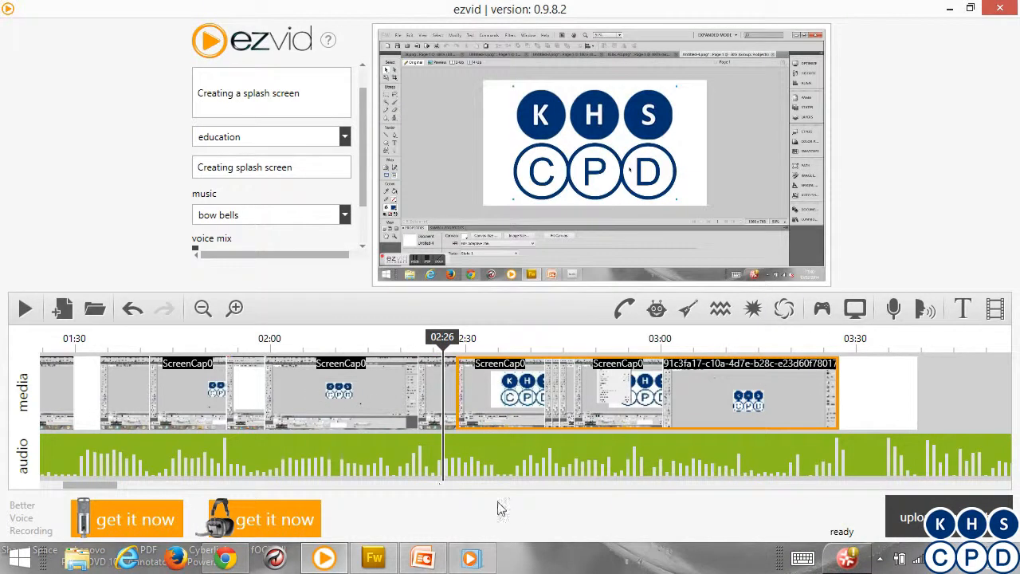
{"action": "left_click_drag", "start_coordinate": [114, 488], "coordinate": [35, 488]}
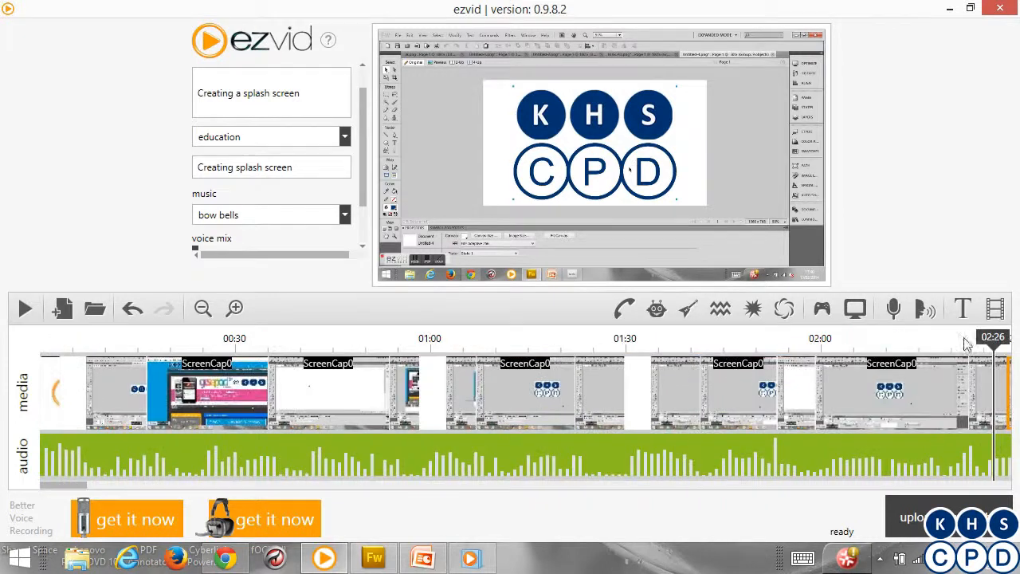
{"action": "left_click_drag", "start_coordinate": [973, 348], "coordinate": [114, 338]}
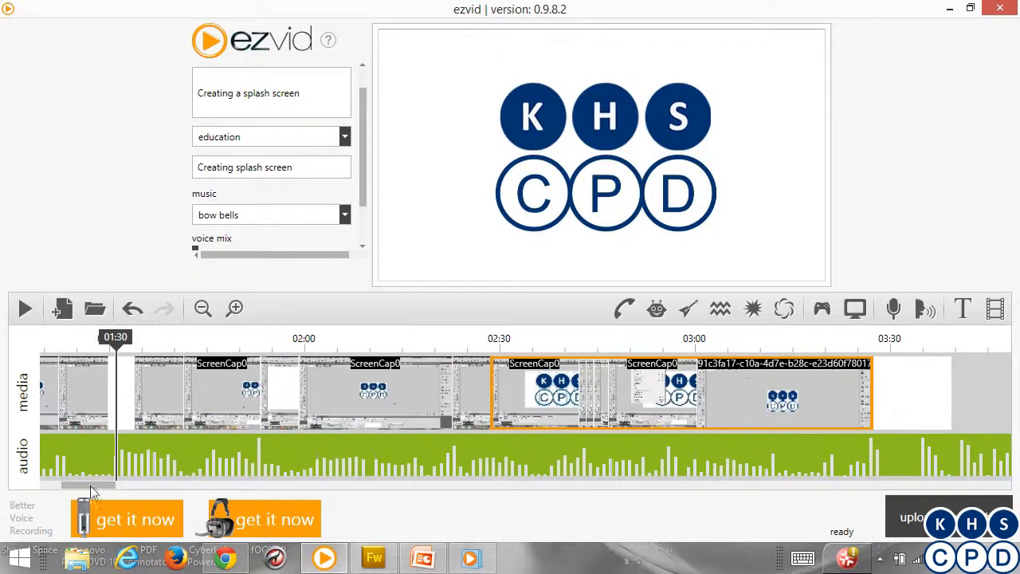
{"action": "left_click_drag", "start_coordinate": [93, 487], "coordinate": [47, 485]}
{"action": "left_click_drag", "start_coordinate": [632, 338], "coordinate": [751, 343]}
{"action": "left_click_drag", "start_coordinate": [74, 483], "coordinate": [100, 483]}
{"action": "left_click_drag", "start_coordinate": [404, 338], "coordinate": [730, 343]}
{"action": "left_click_drag", "start_coordinate": [67, 485], "coordinate": [95, 487]}
{"action": "left_click_drag", "start_coordinate": [202, 343], "coordinate": [499, 341]}
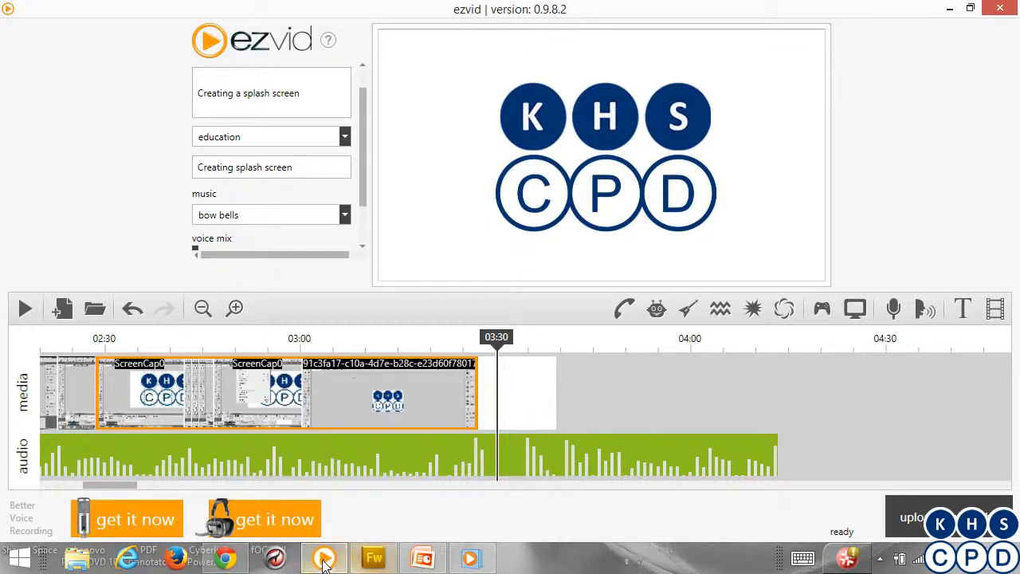
Step: Replace the current watermark with KHSCPDsml.png from the KHS CPD folder and play the last clip to 03:26 to check it
{"action": "mouse_move", "coordinate": [417, 562]}
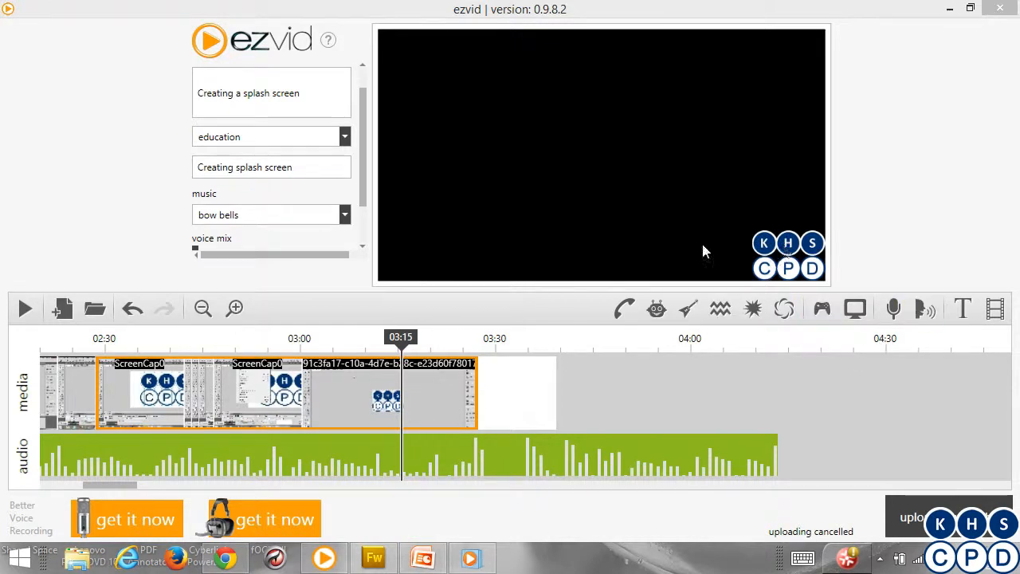
{"action": "scroll", "coordinate": [364, 153], "scroll_direction": "down", "scroll_amount": 3}
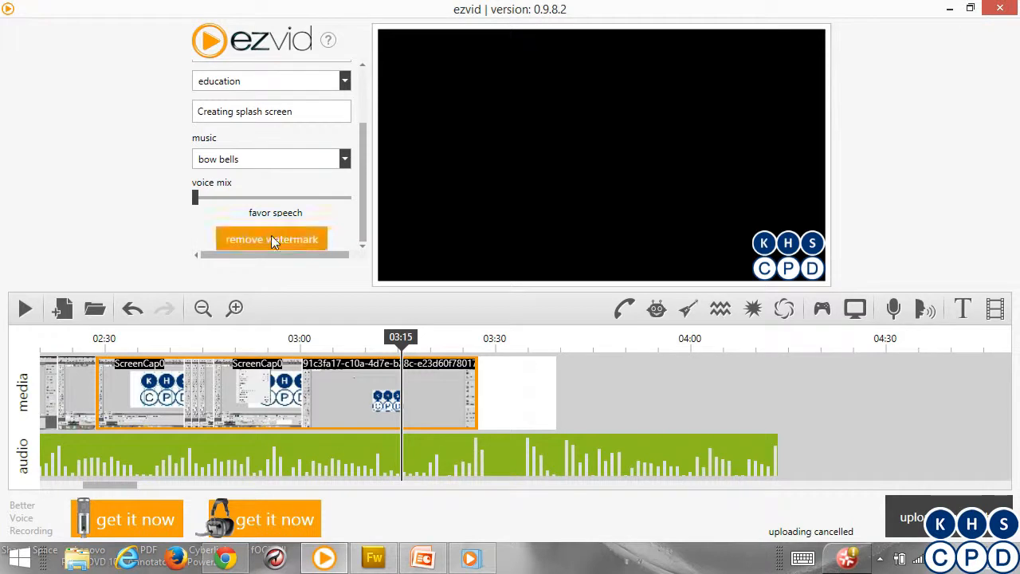
{"action": "left_click", "coordinate": [272, 240]}
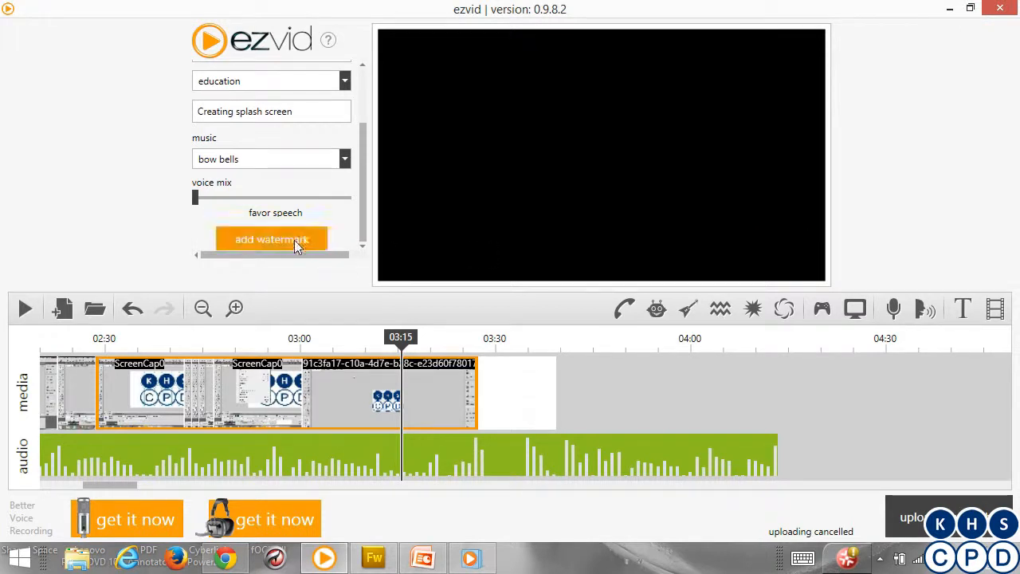
{"action": "left_click", "coordinate": [293, 240]}
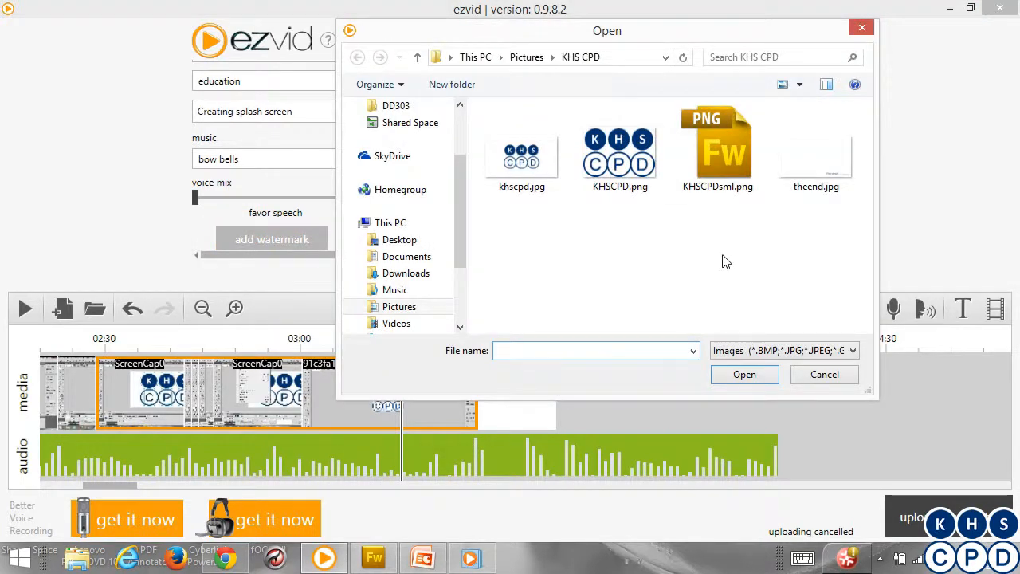
{"action": "left_click", "coordinate": [743, 165]}
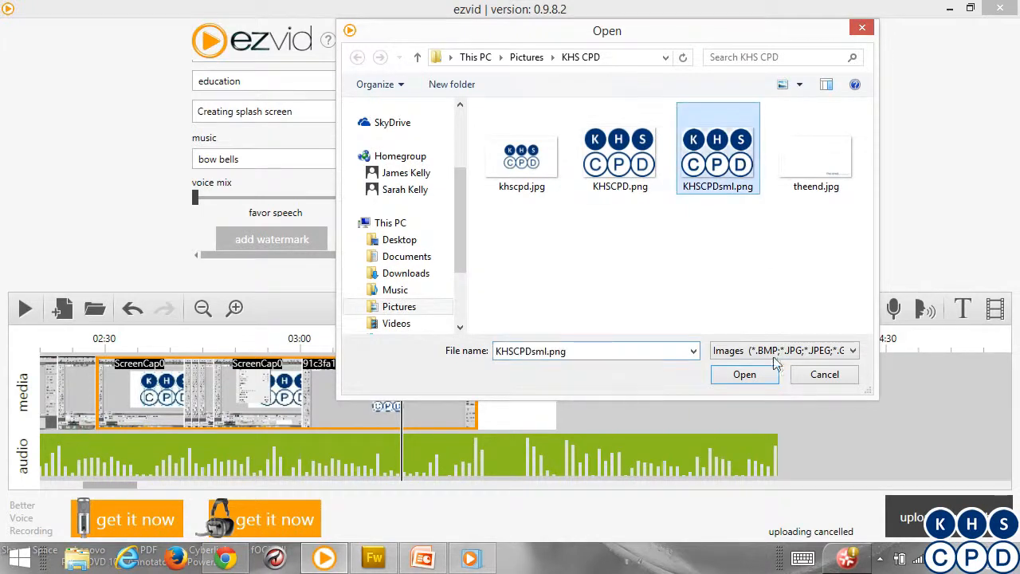
{"action": "left_click", "coordinate": [722, 374]}
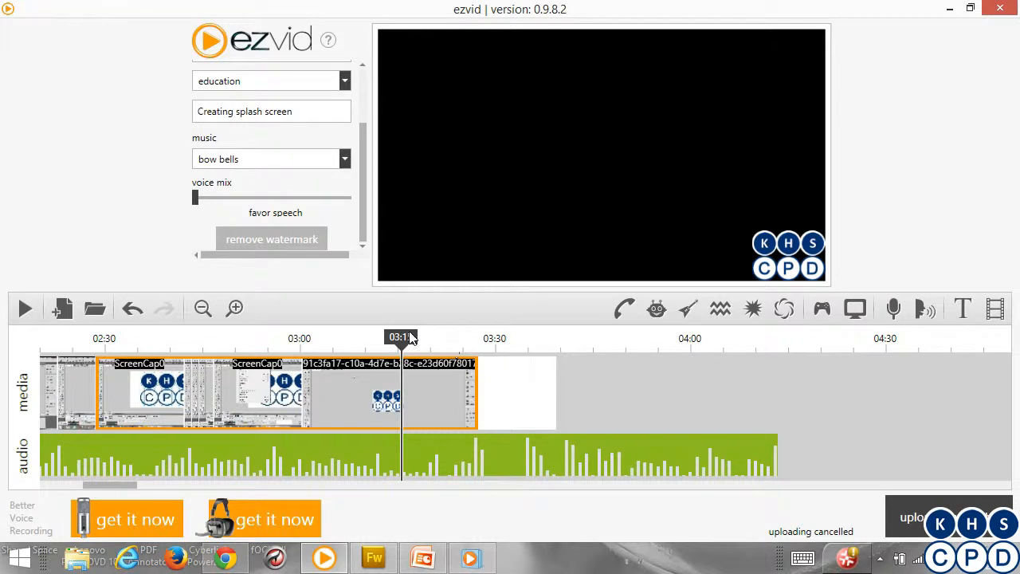
{"action": "left_click_drag", "start_coordinate": [411, 339], "coordinate": [436, 339]}
{"action": "left_click", "coordinate": [24, 308]}
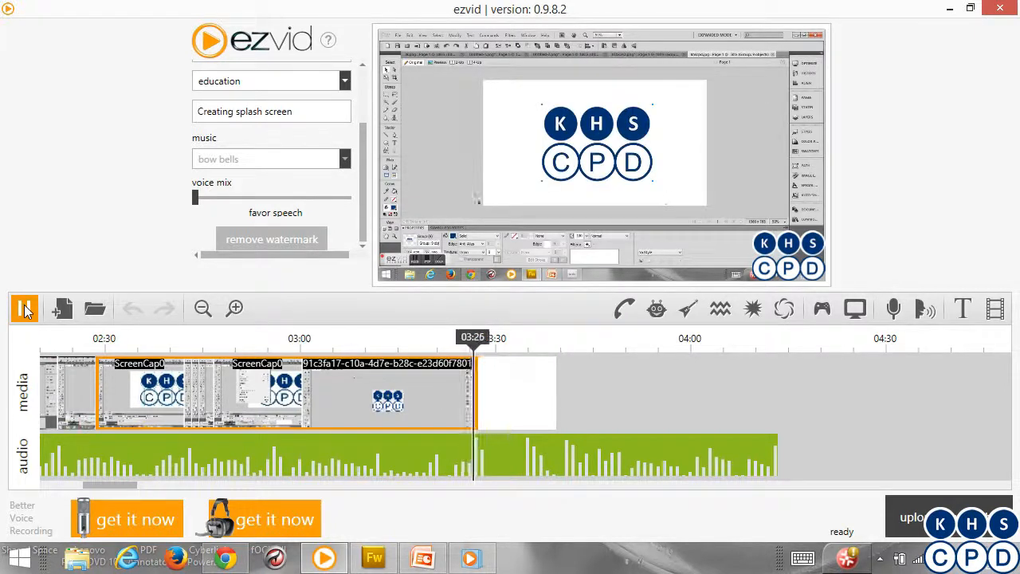
Step: Start the upload of the edited video
{"action": "left_click", "coordinate": [935, 511]}
{"action": "left_click", "coordinate": [652, 454]}
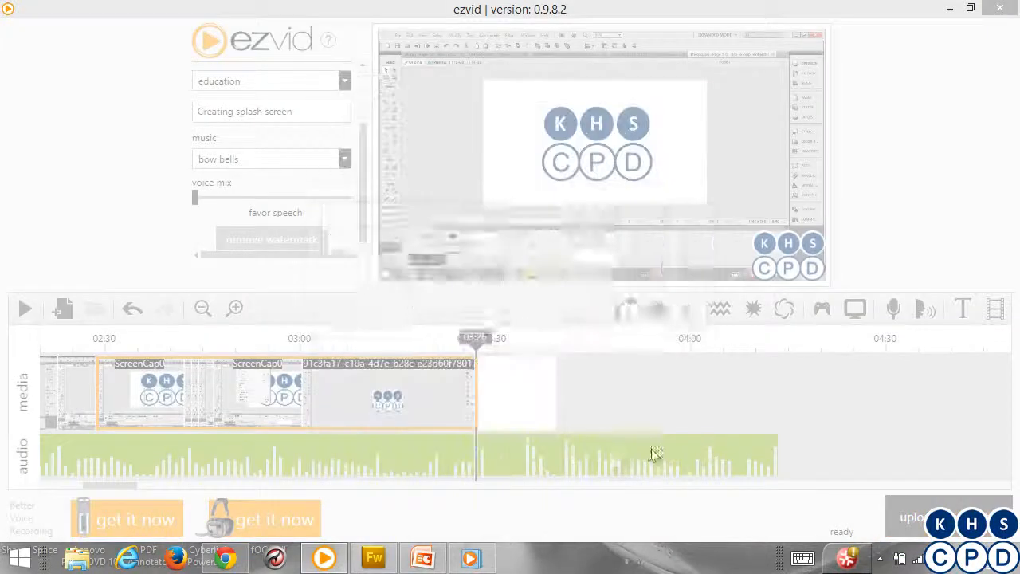